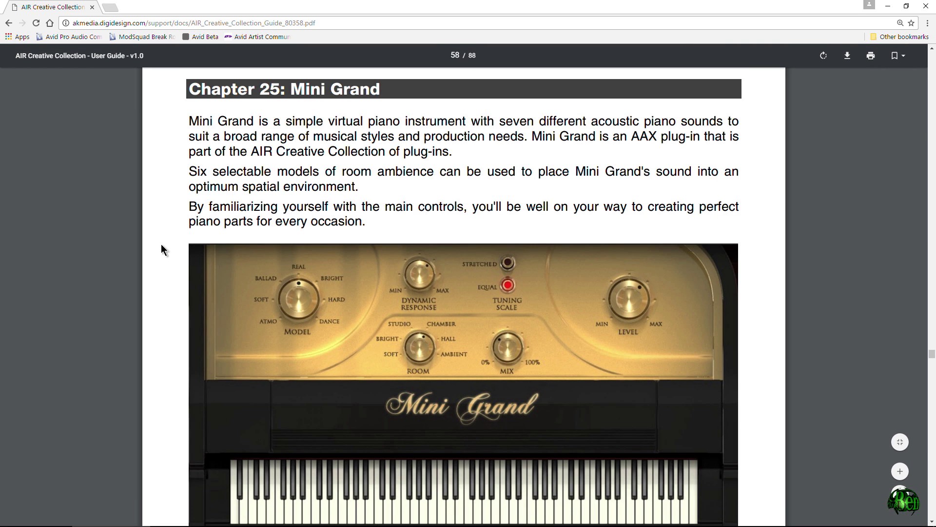
Step: Read the Mini Grand chapter's introduction and controls overview in the AIR Creative Collection user guide
scroll(162, 244, "down", 3)
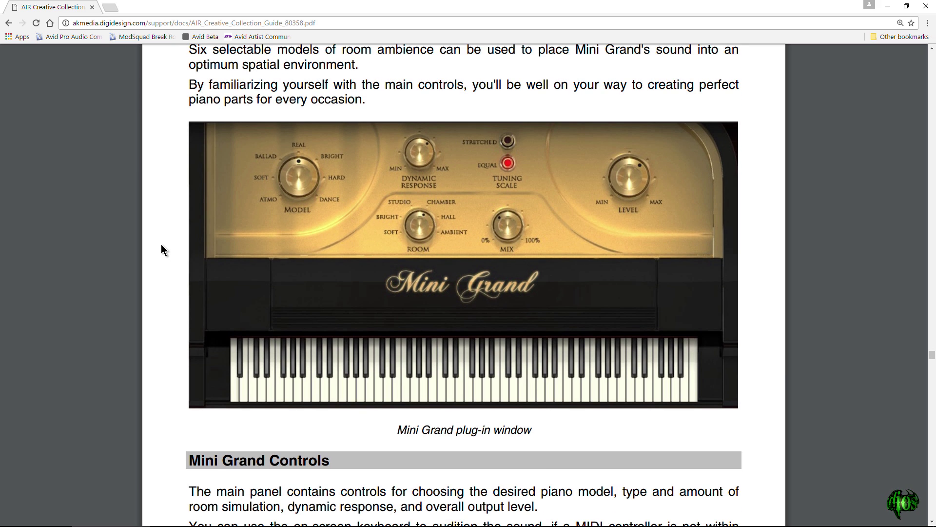
scroll(162, 246, "down", 2)
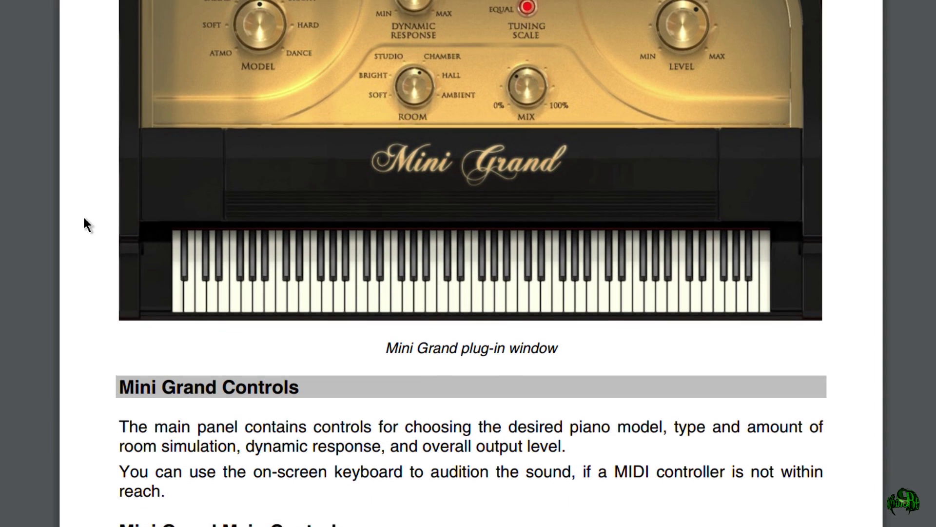
scroll(83, 215, "up", 1)
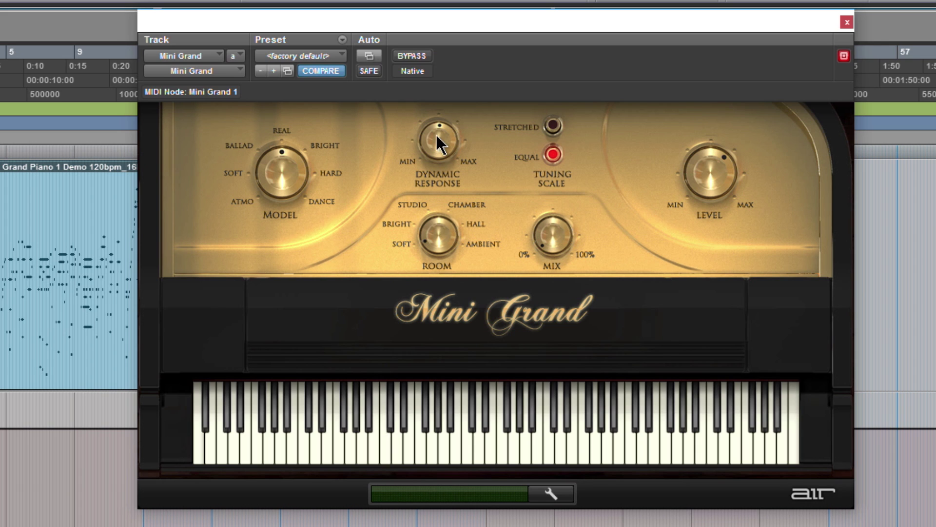
Step: In Pro Tools, sweep the Mini Grand's Dynamic Response to 100 %, down to minimum, and back up to mid-range
left_click_drag(435, 133, 447, 7)
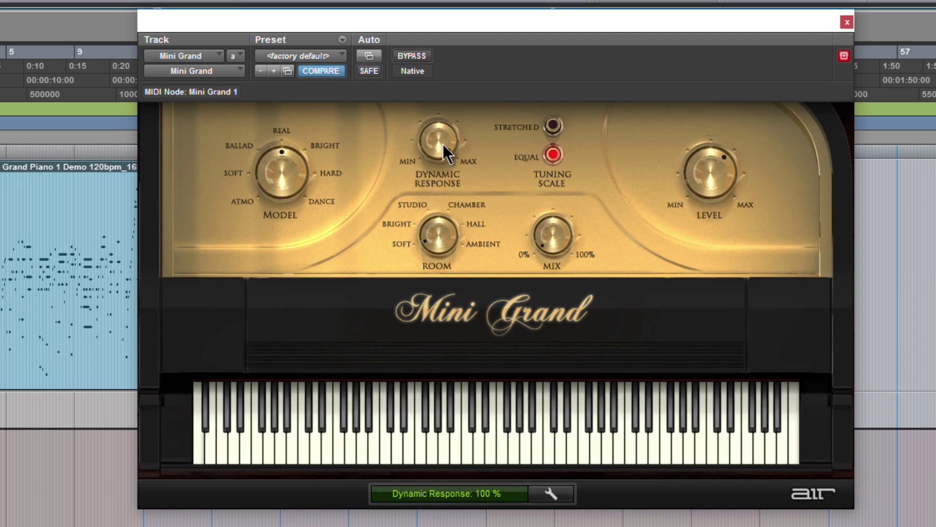
left_click_drag(445, 139, 477, 324)
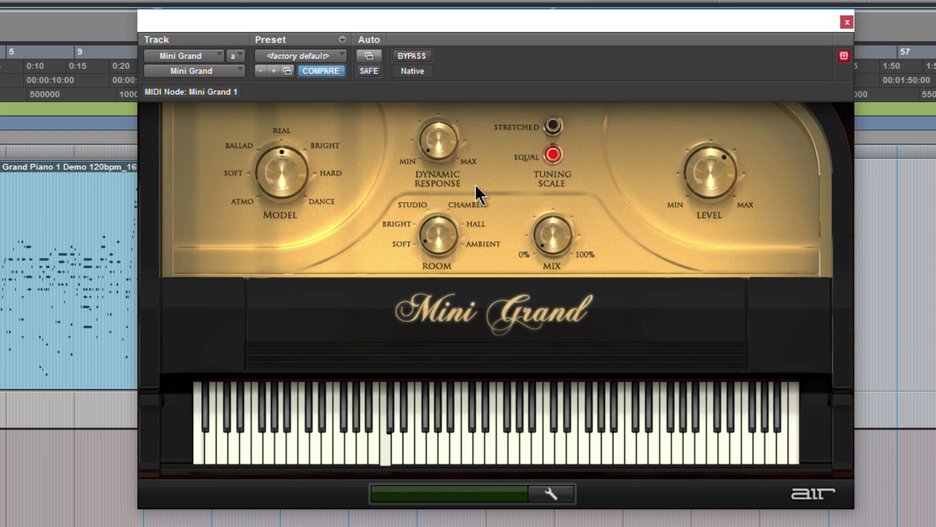
left_click_drag(443, 152, 433, 73)
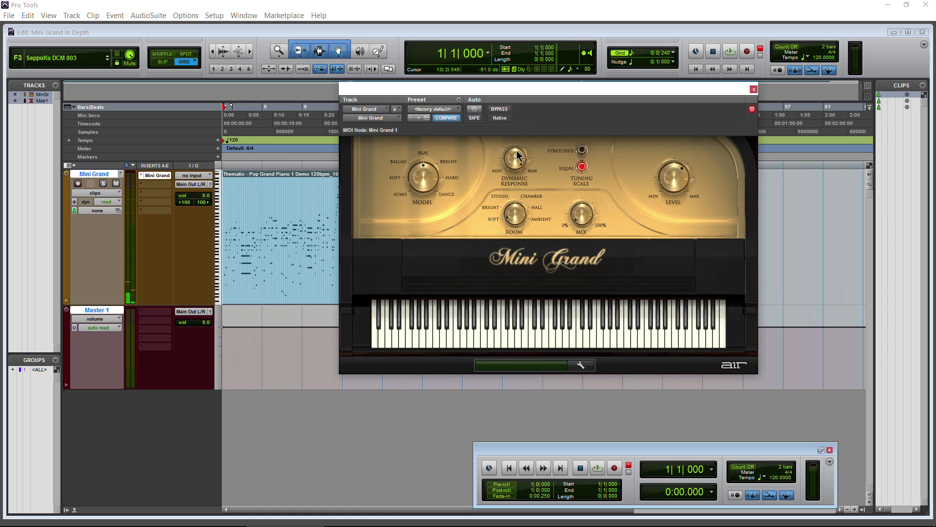
Step: Compare the Dynamic Response at 0 % and 100 %, and return it to about 48 %
mouse_move(517, 162)
left_click_drag(515, 184, 528, 270)
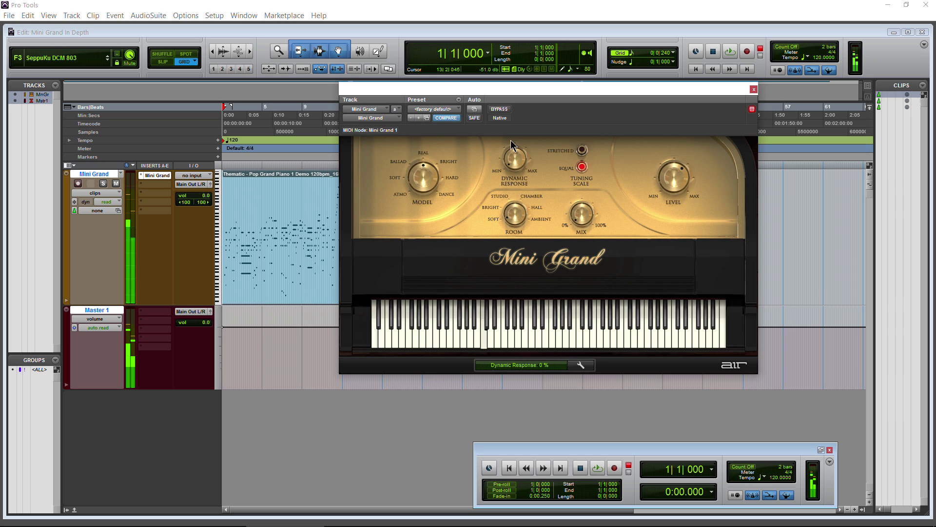
left_click_drag(515, 161, 505, 14)
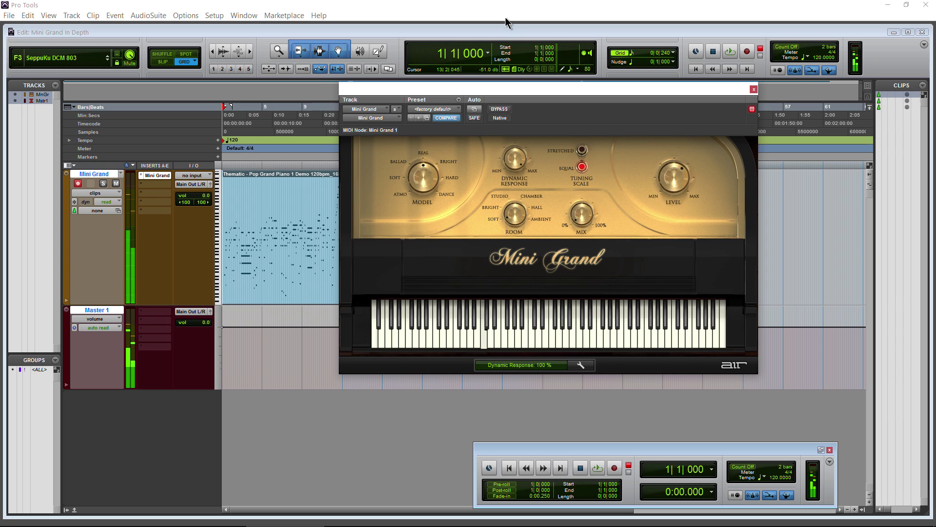
left_click_drag(513, 161, 511, 214)
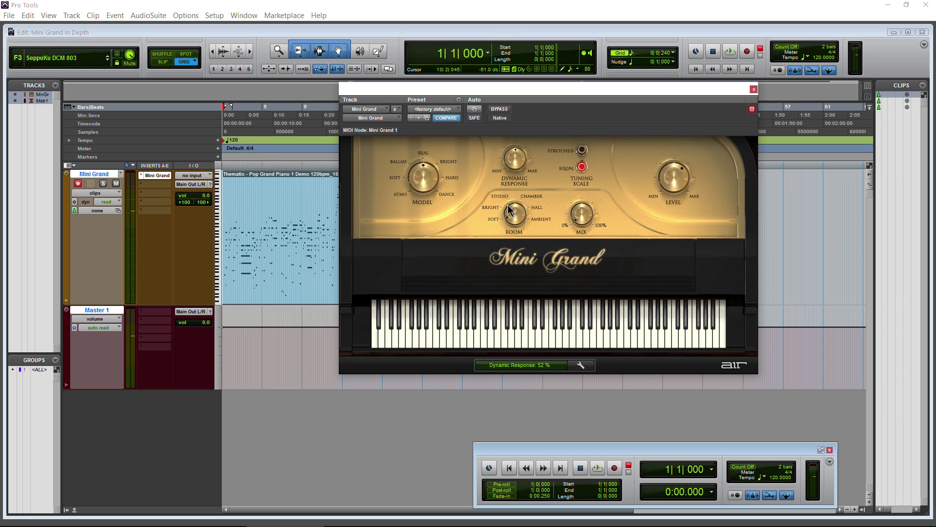
Step: Play the Mini Grand track's piano clip while lowering the Dynamic Response to 5 %, and stop playback
left_click(282, 264)
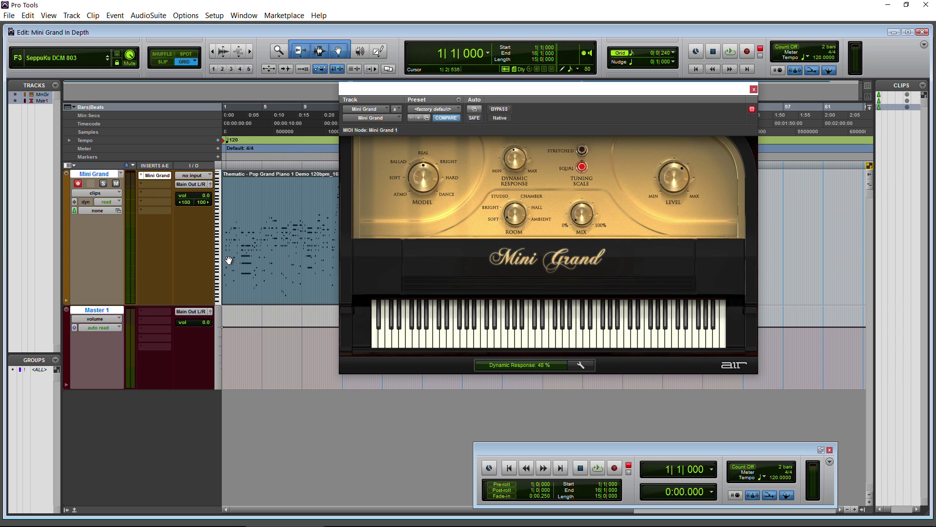
key("space")
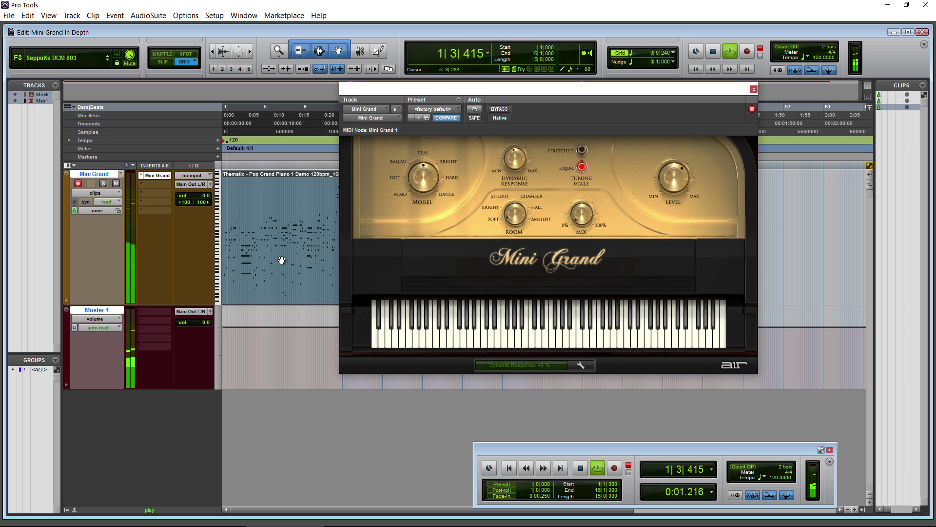
left_click_drag(513, 164, 499, 198)
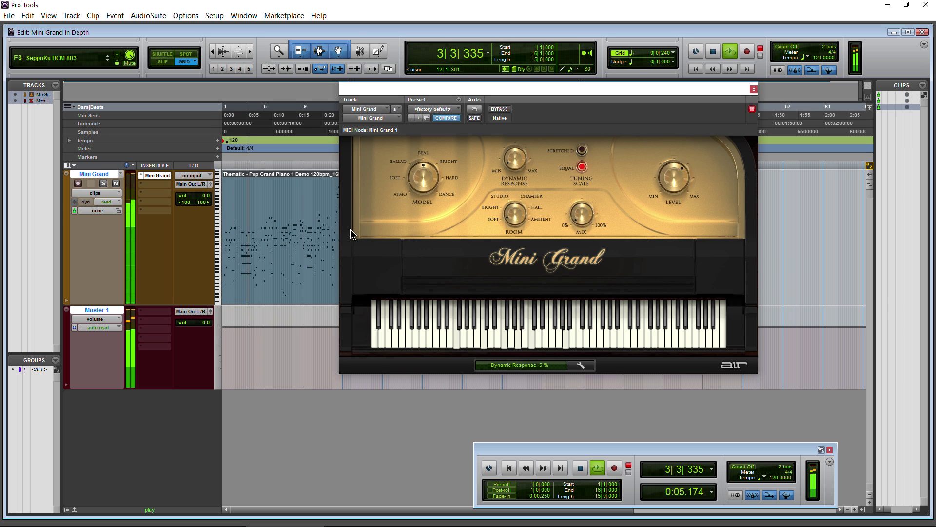
key("space")
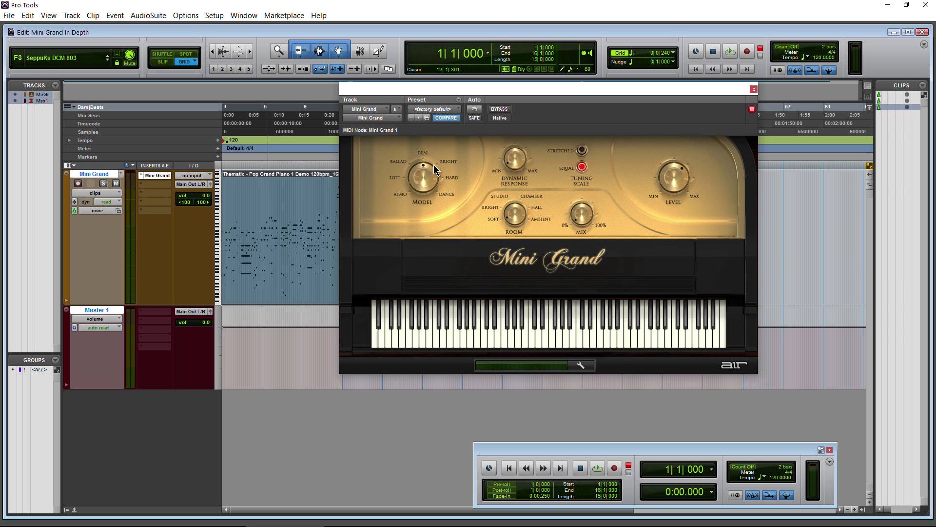
Step: Audition the piano clip while raising the Dynamic Response to 100 %
mouse_move(516, 185)
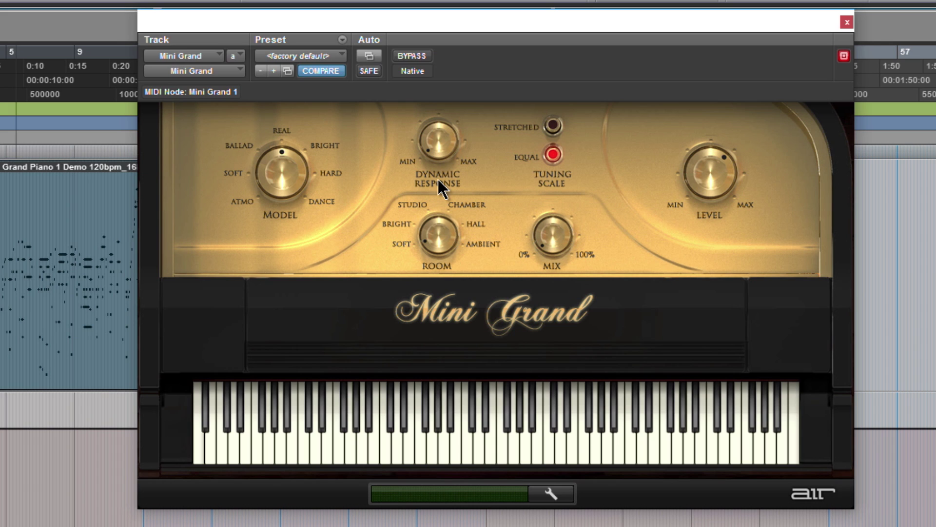
left_click(18, 330)
mouse_move(437, 144)
left_click_drag(435, 135, 435, 92)
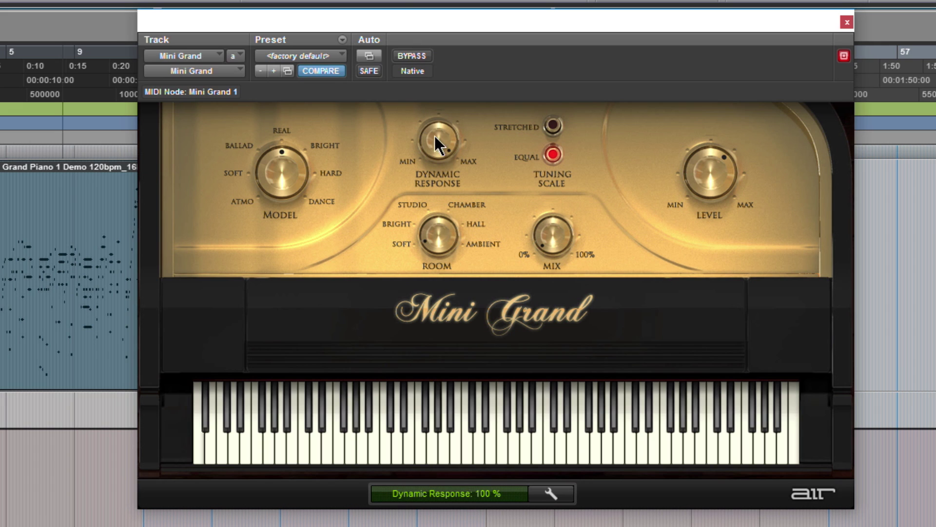
Step: Set the Dynamic Response to 0 % and play the piano clip
left_click_drag(434, 134, 501, 460)
left_click(27, 365)
key("space")
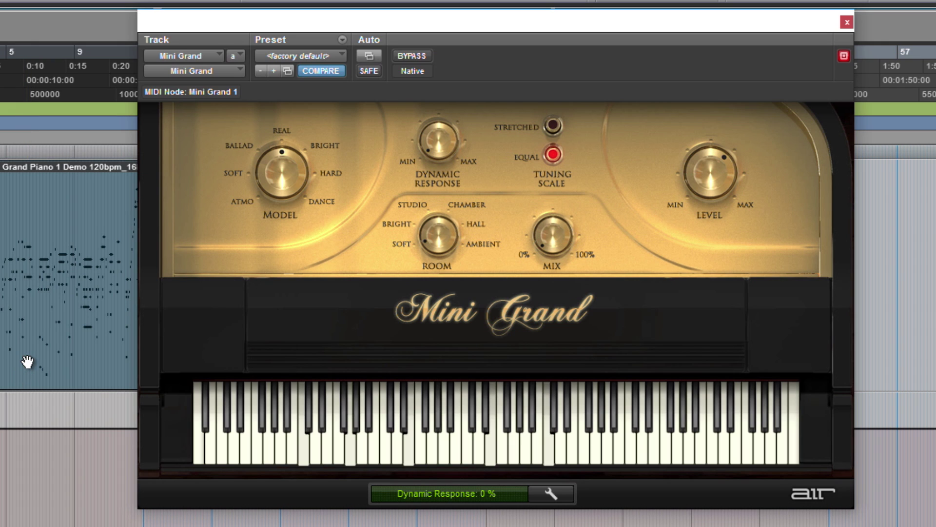
Step: During playback, lower the Level to +1.4 dB, and raise it again with the Dynamic Response at 100 %
left_click_drag(706, 178, 703, 191)
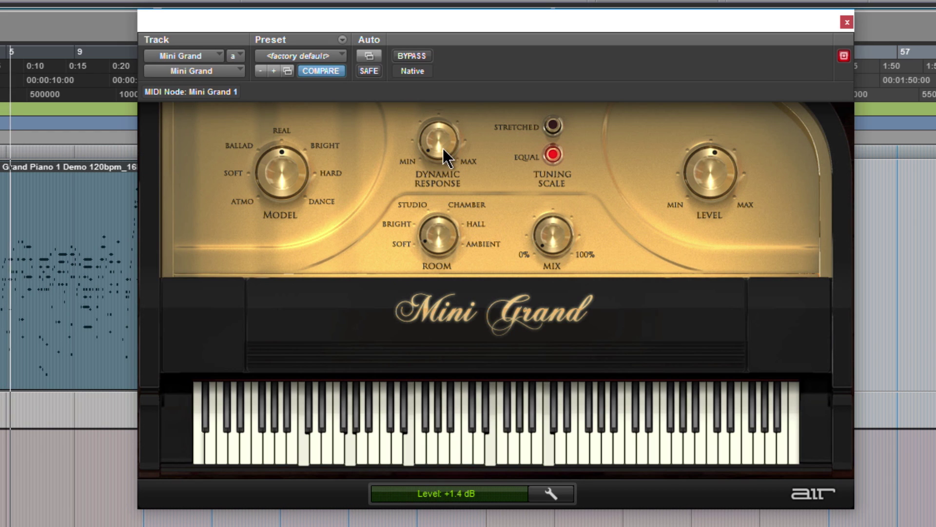
left_click_drag(443, 148, 429, 2)
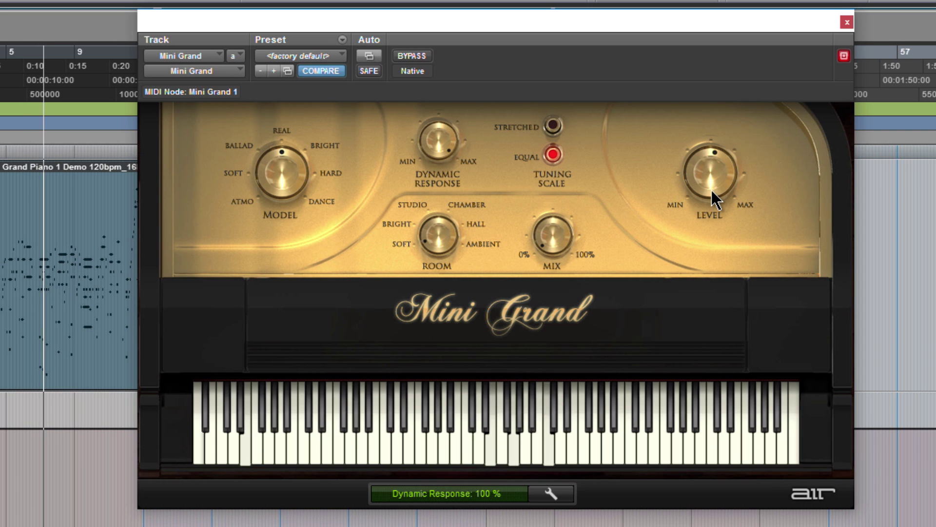
left_click_drag(712, 190, 704, 160)
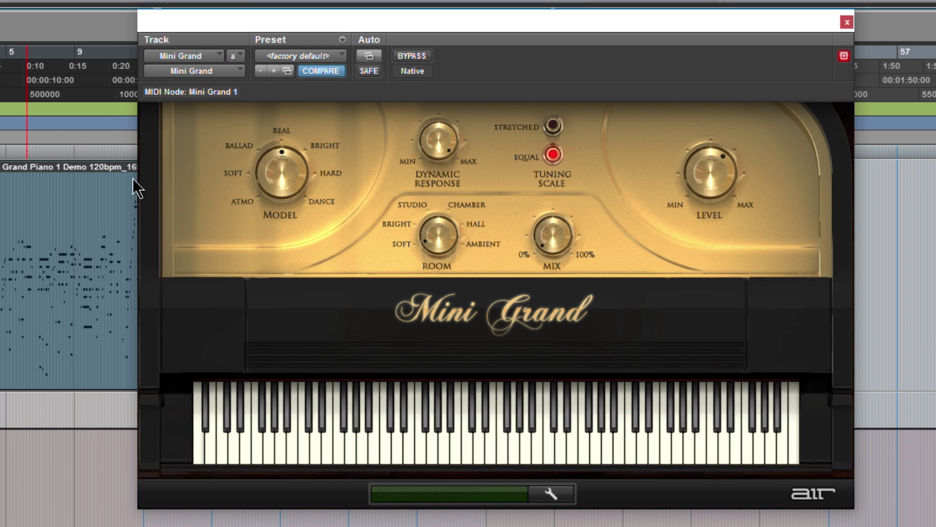
Step: Set the Dynamic Response to 41 % and the Level to +4.2 dB
left_click_drag(429, 141, 438, 209)
left_click_drag(447, 151, 446, 163)
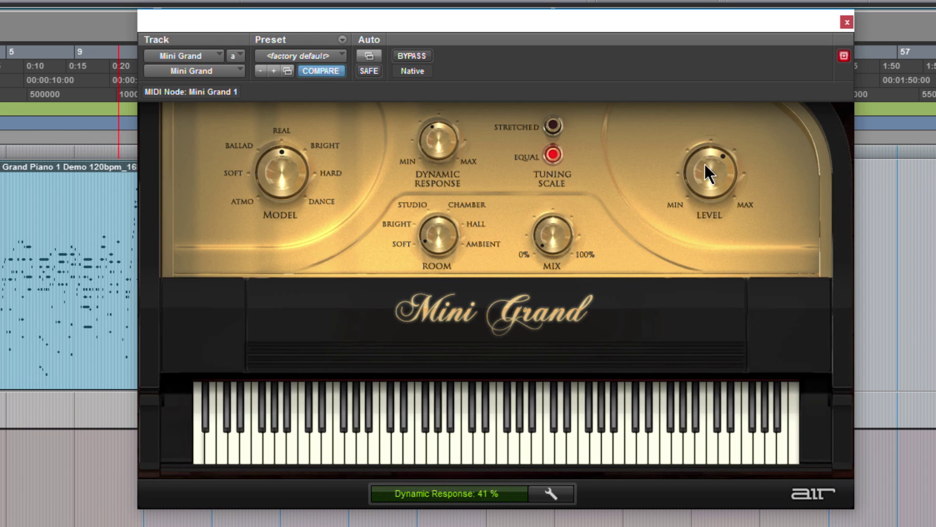
left_click_drag(705, 165, 709, 168)
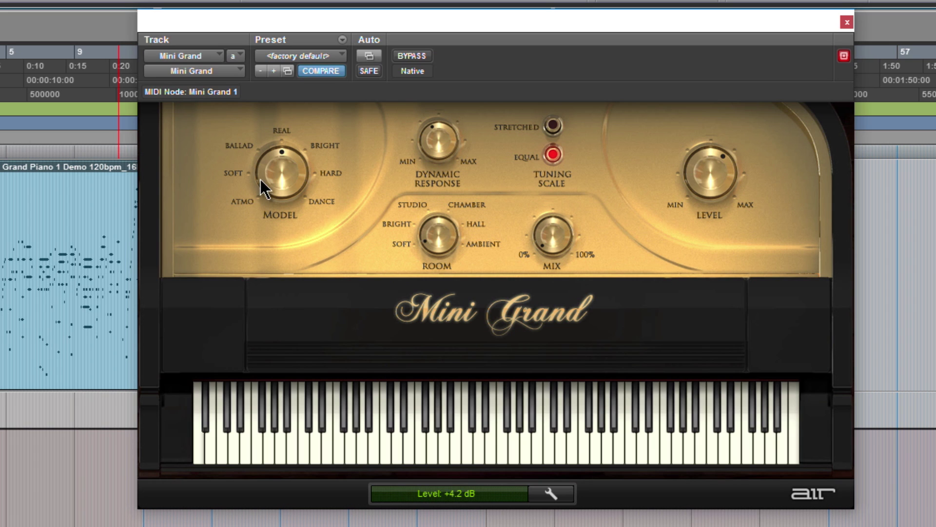
Step: Switch the piano Model to Atmo, select the clip, and sweep the Model to Dance
left_click_drag(259, 179, 287, 226)
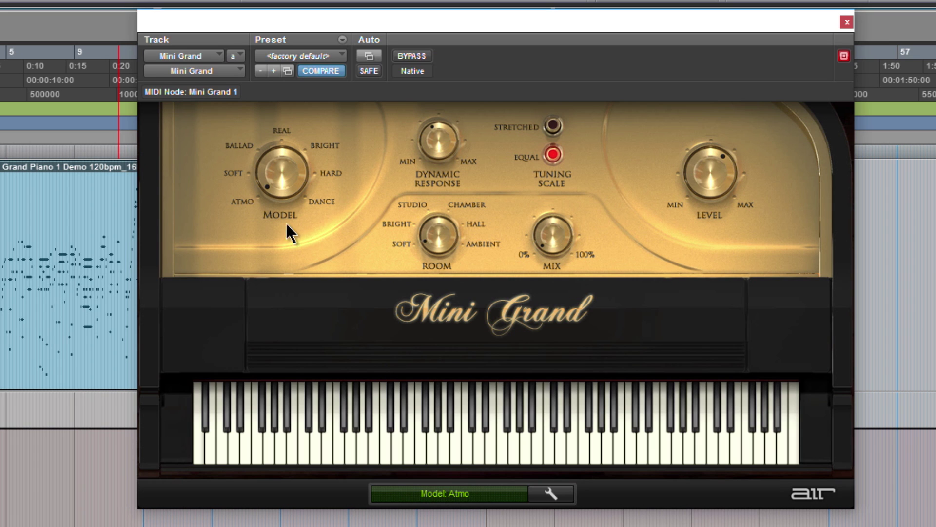
left_click(17, 364)
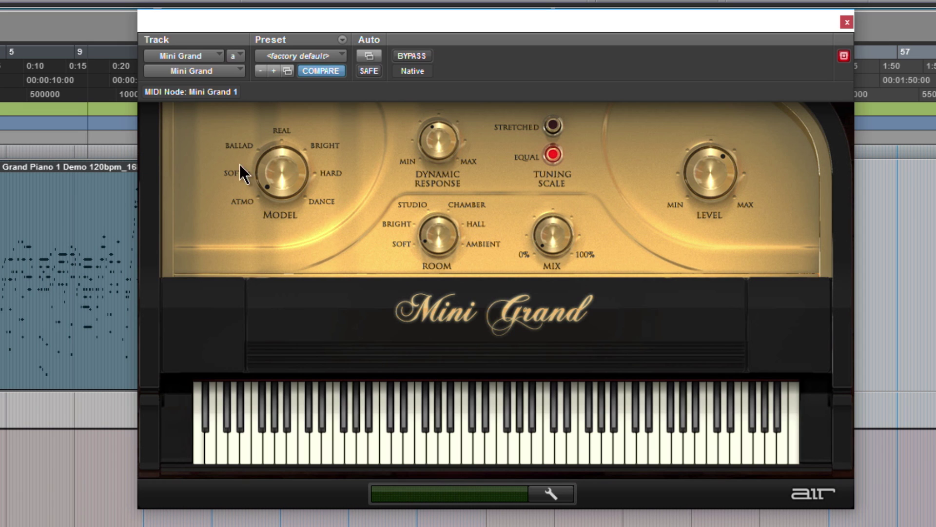
mouse_move(267, 181)
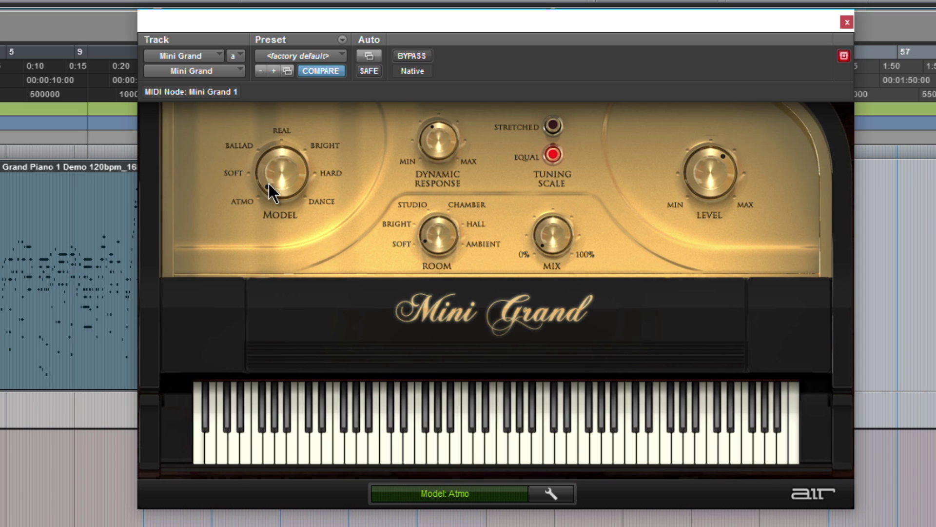
left_click_drag(271, 186, 294, 45)
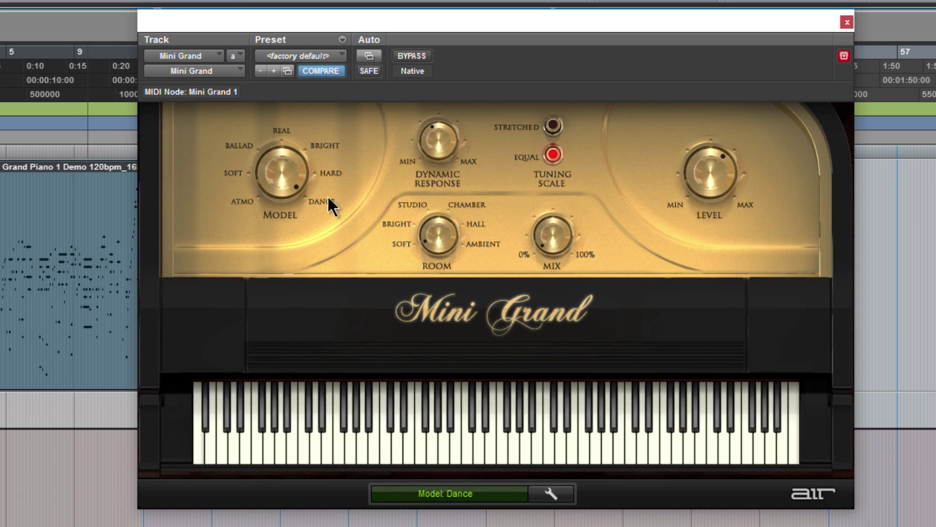
Step: Go through the piano models, set the Model back to Atmo, and audition the clip with it
left_click(233, 170)
left_click(244, 145)
left_click(282, 131)
left_click_drag(283, 163, 289, 117)
left_click(18, 346)
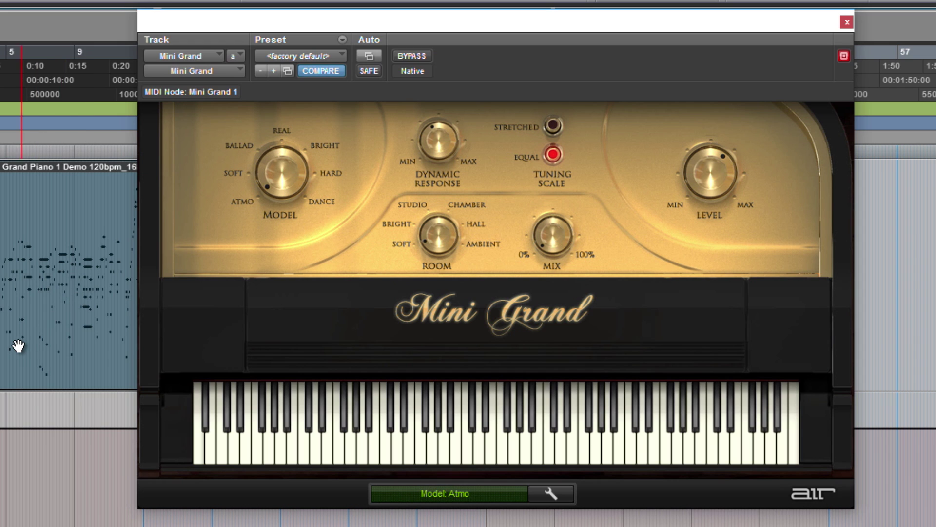
Step: Audition the Soft and Ballad models with the piano clip, and set the Level to +4.5 dB
left_click(236, 174)
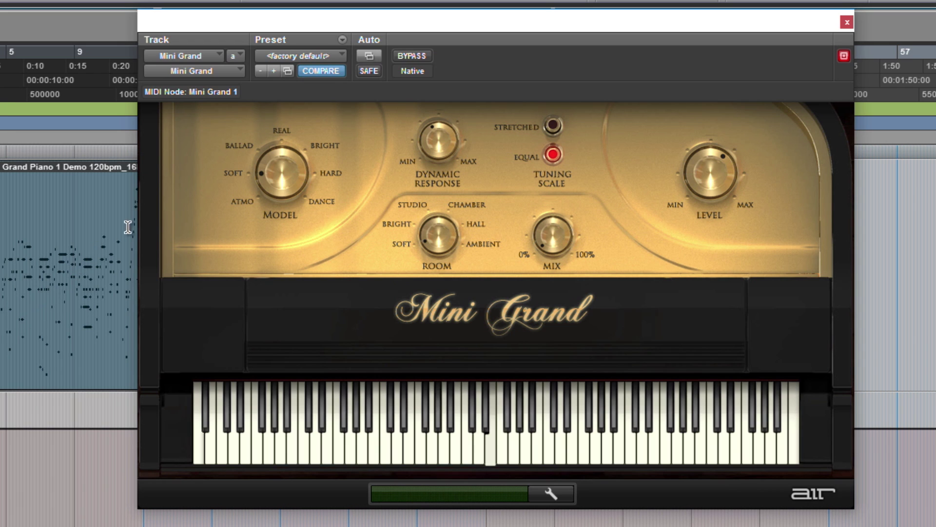
left_click(237, 146)
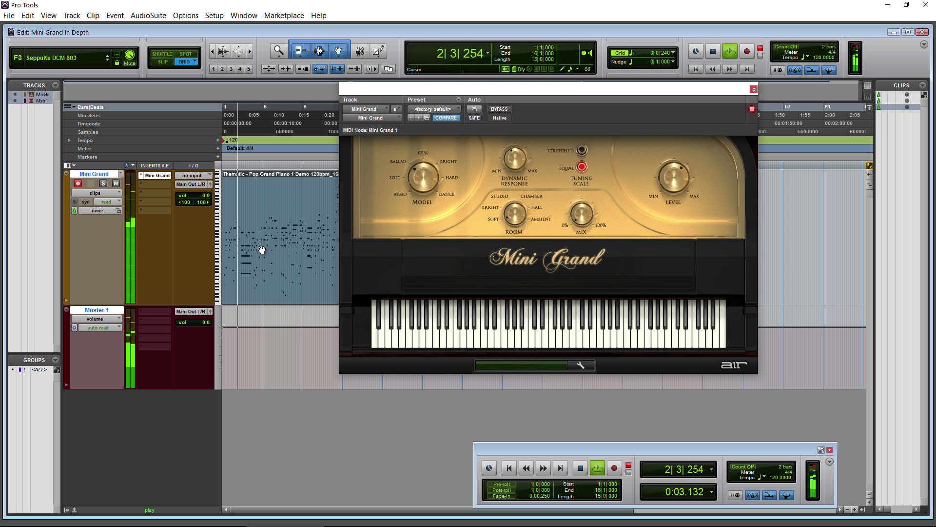
left_click(663, 180)
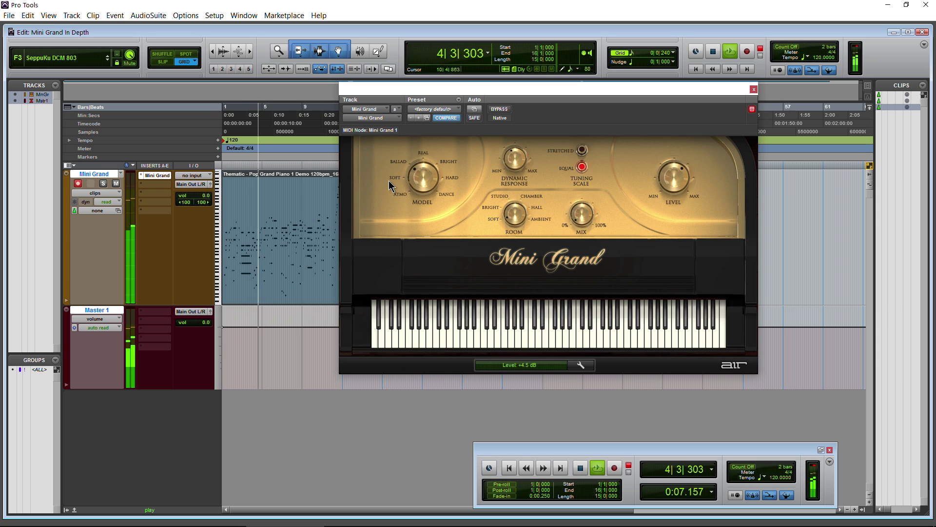
Step: Stop playback, set the Model to Real, and audition the piano clip with it
key("space")
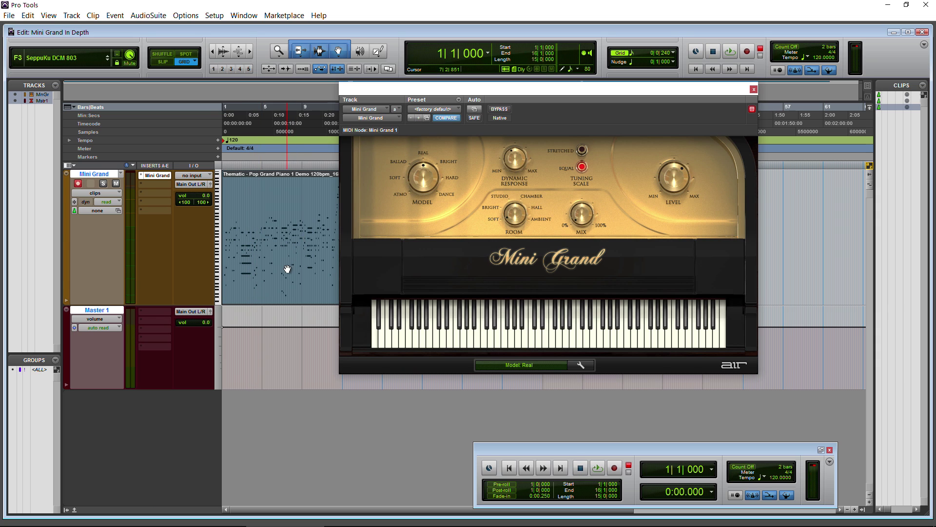
key("space")
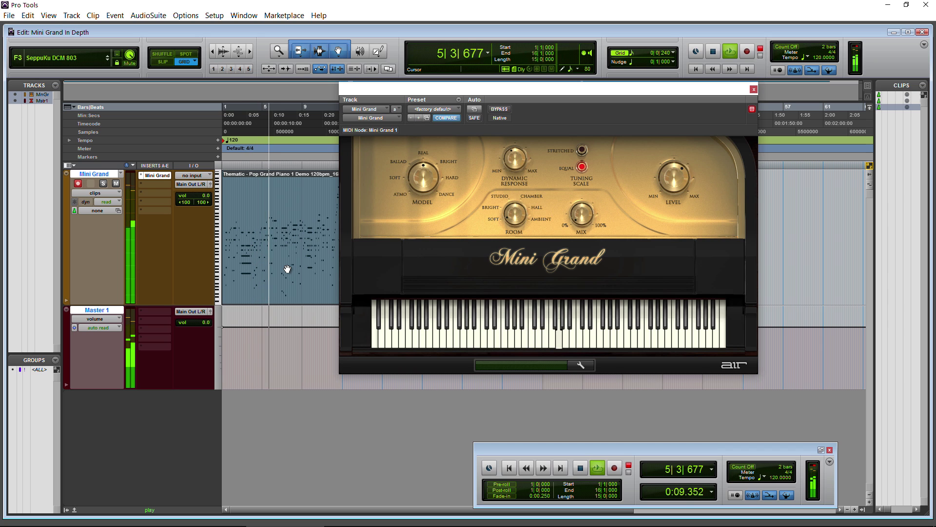
key("space")
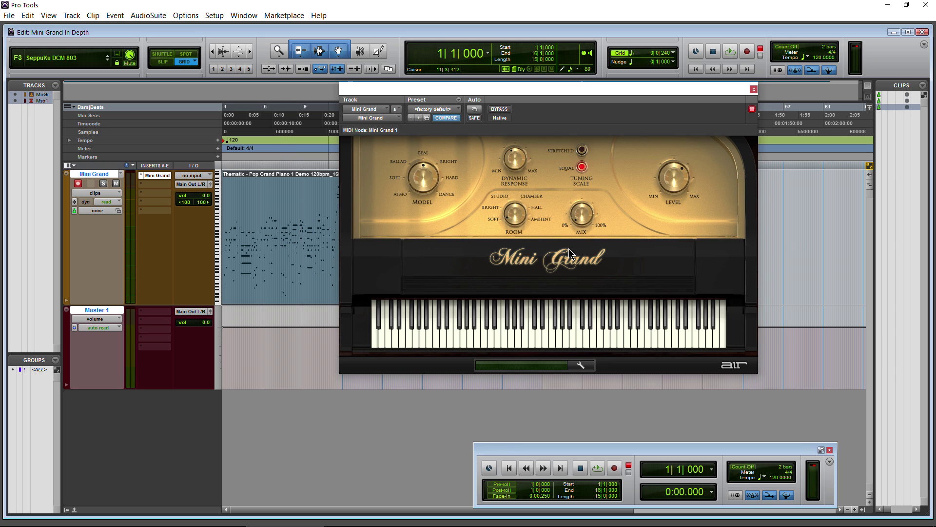
Step: Compare the Ballad and Real models by playing the start of the clip with each, ending on Real
left_click(405, 160)
key("space")
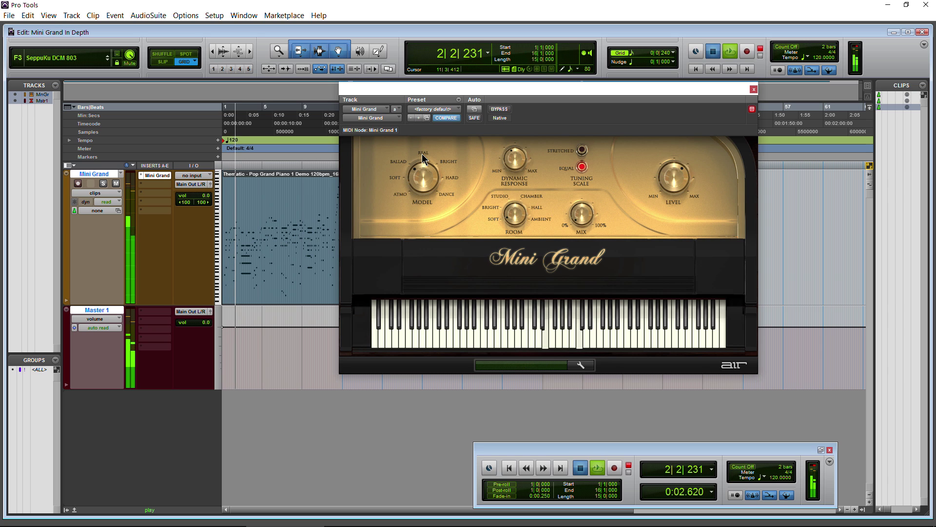
key("space")
left_click(422, 154)
key("space")
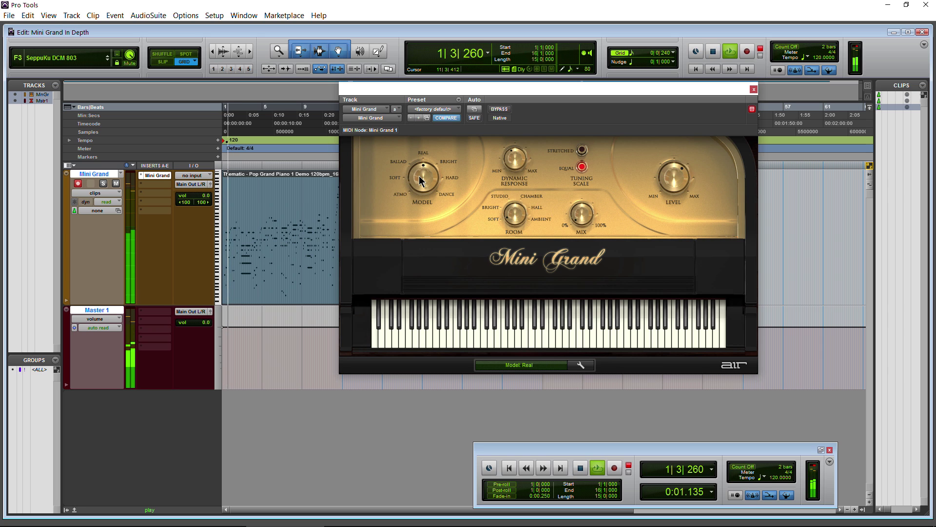
key("space")
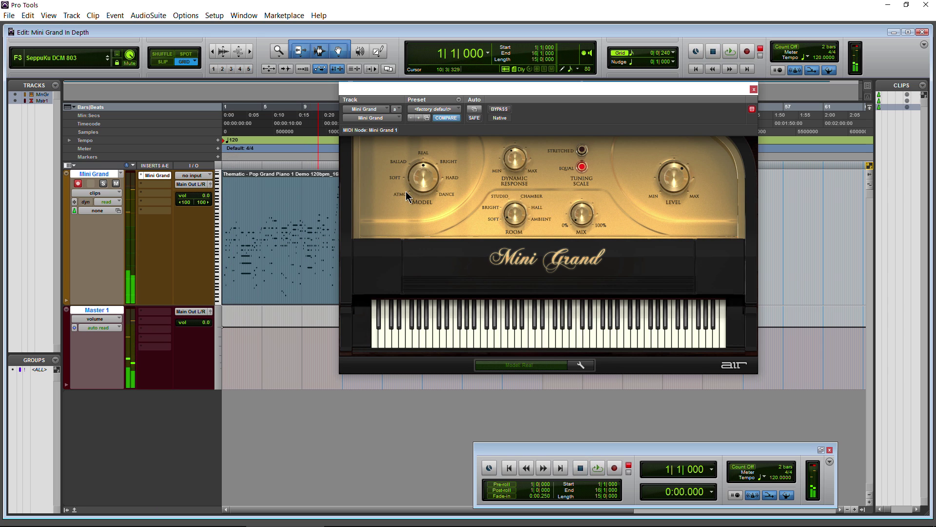
Step: Compare the Atmo, Real and Bright models by playing the start of the Thematic piano clip with each
left_click(401, 195)
key("space")
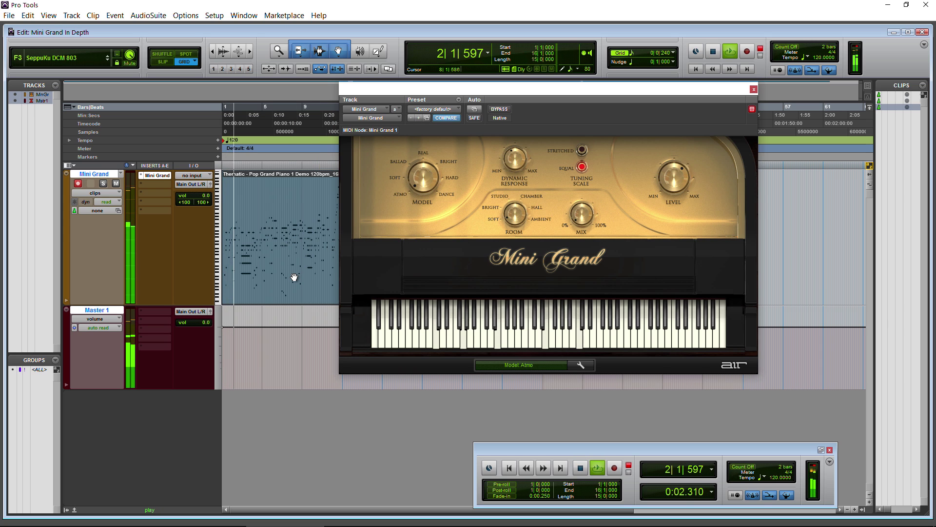
key("space")
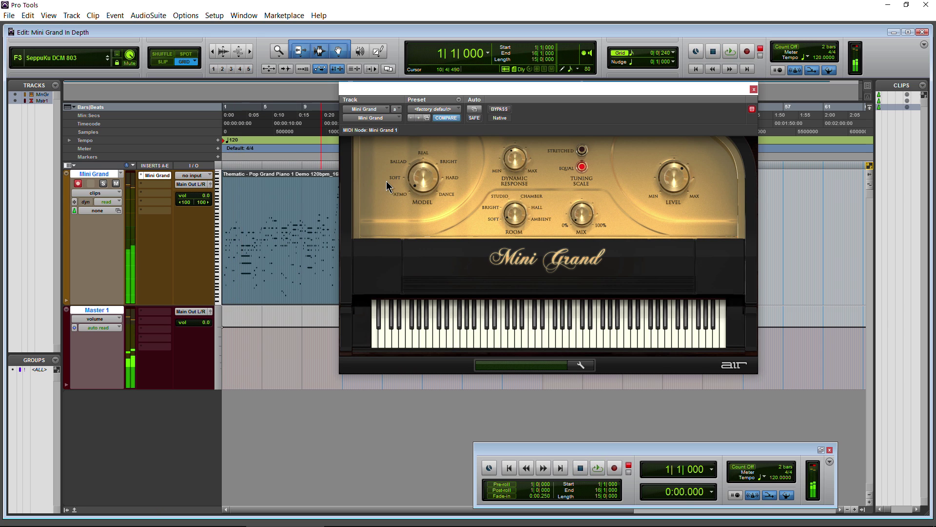
key("space")
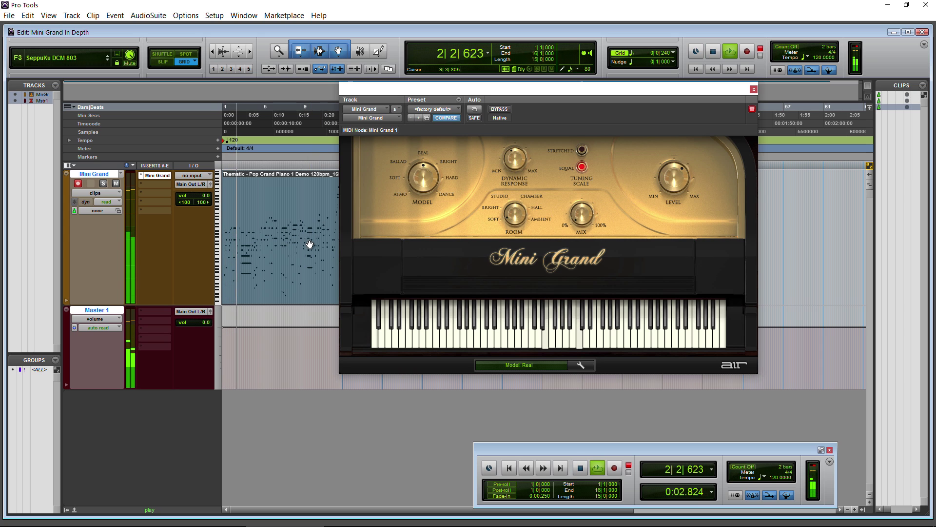
key("space")
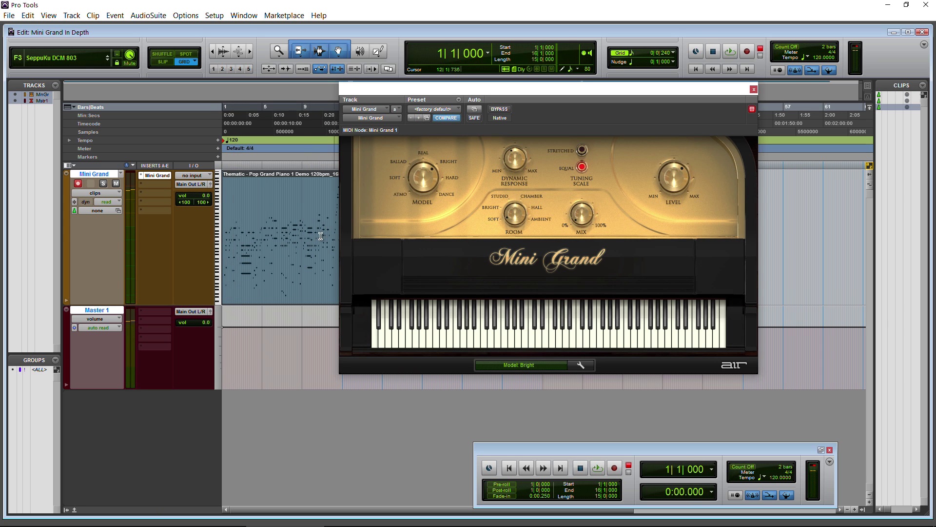
key("space")
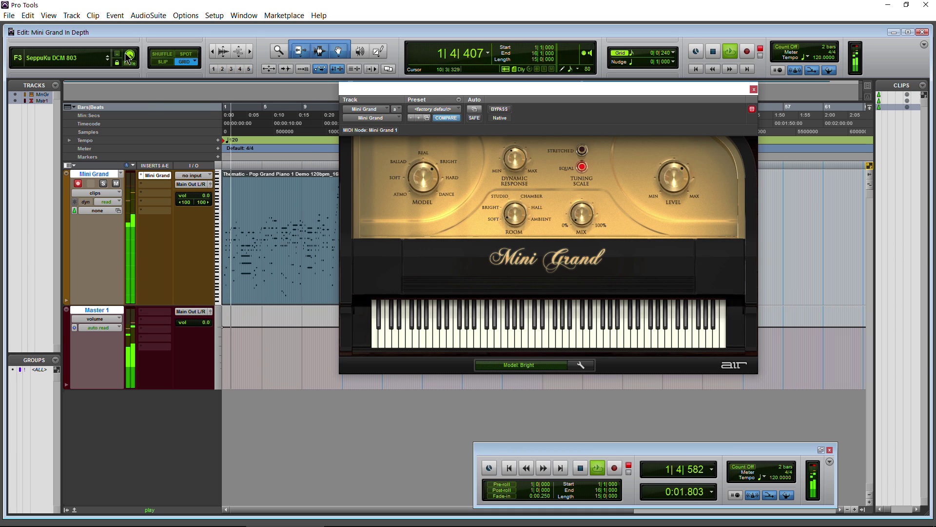
Step: Audition the Hard and Dance models during playback, trying Dynamic Response at 91 % with Dance and 77 % with Hard
left_click(211, 51)
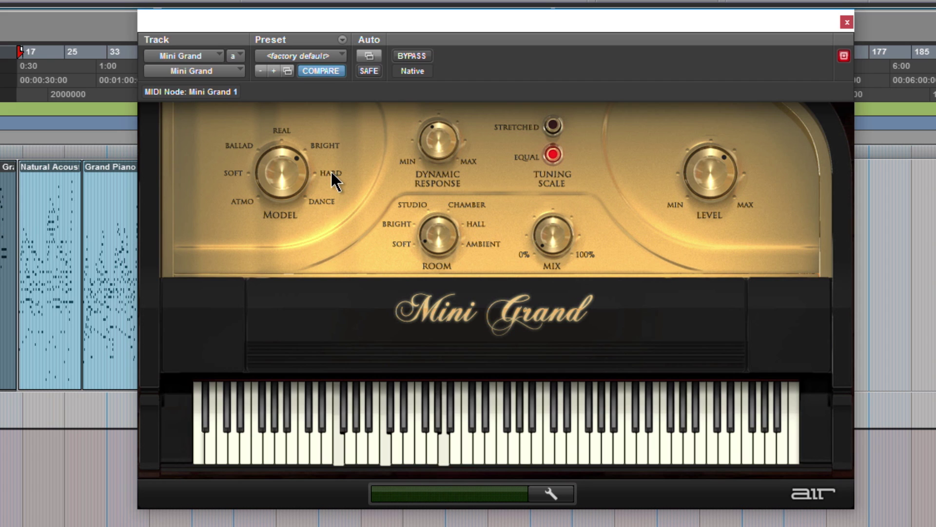
left_click(334, 181)
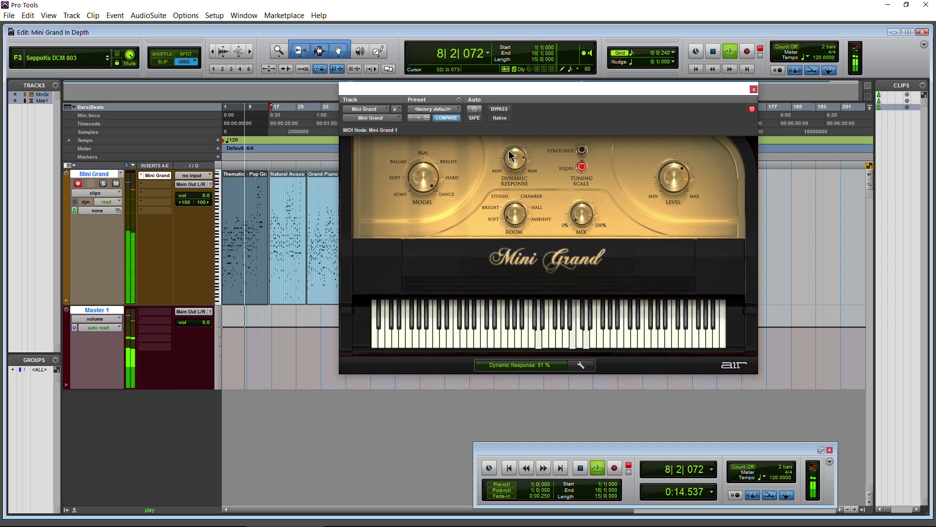
left_click_drag(510, 155, 512, 143)
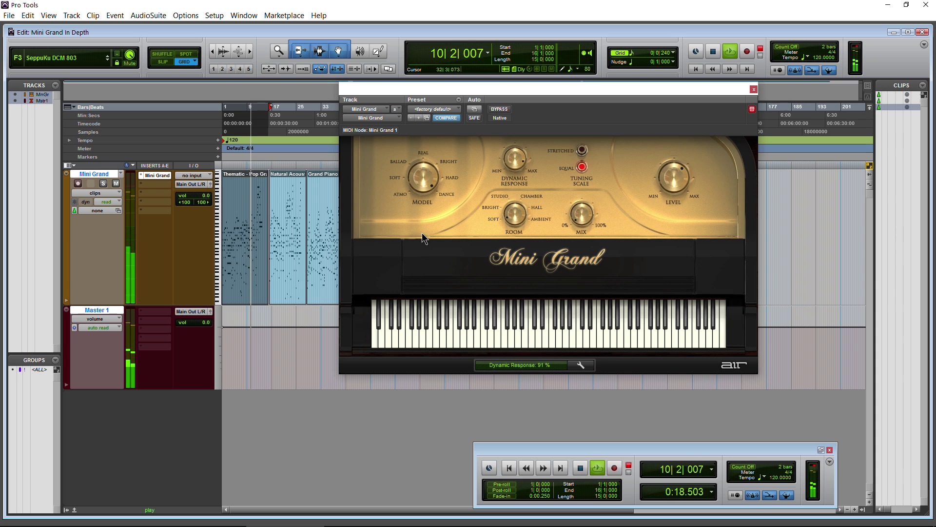
left_click(451, 179)
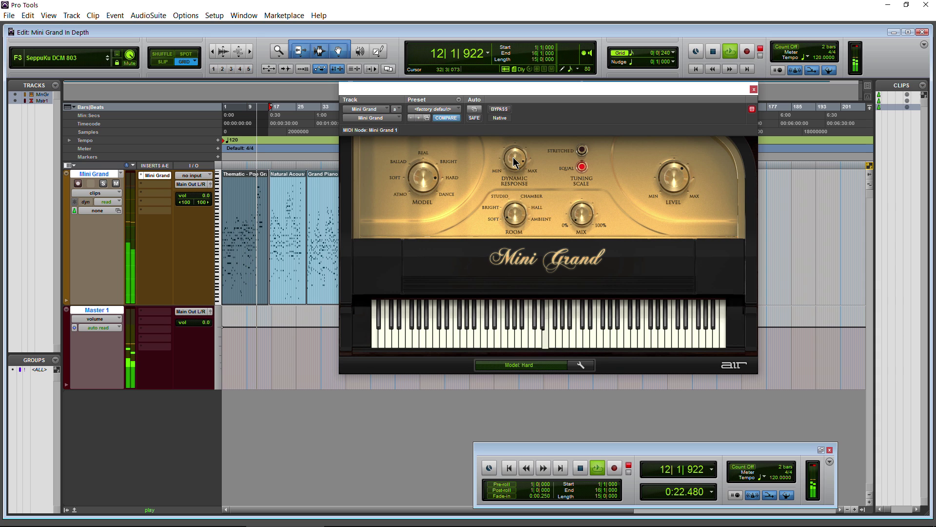
left_click_drag(516, 167, 518, 172)
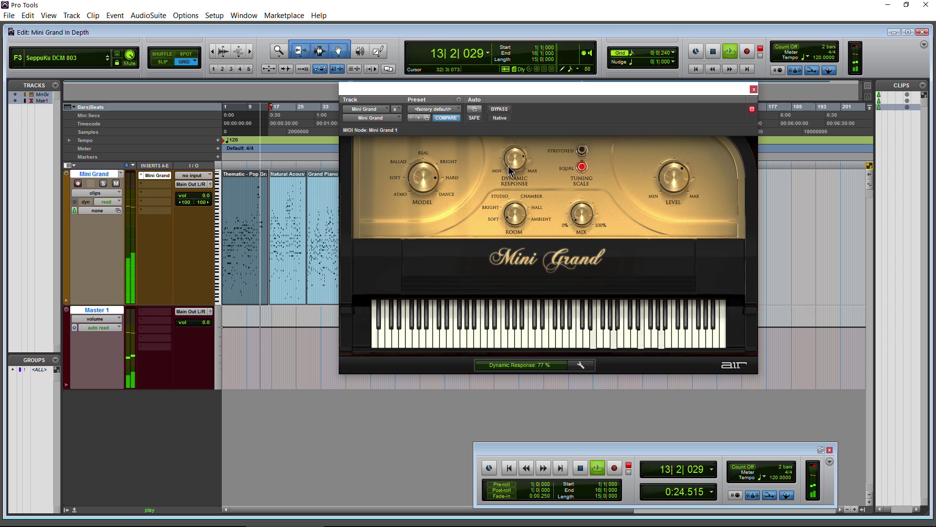
Step: Play the start of the Natural Acoustic Piano clip with the Hard model, and stop playback
key("space")
key("space")
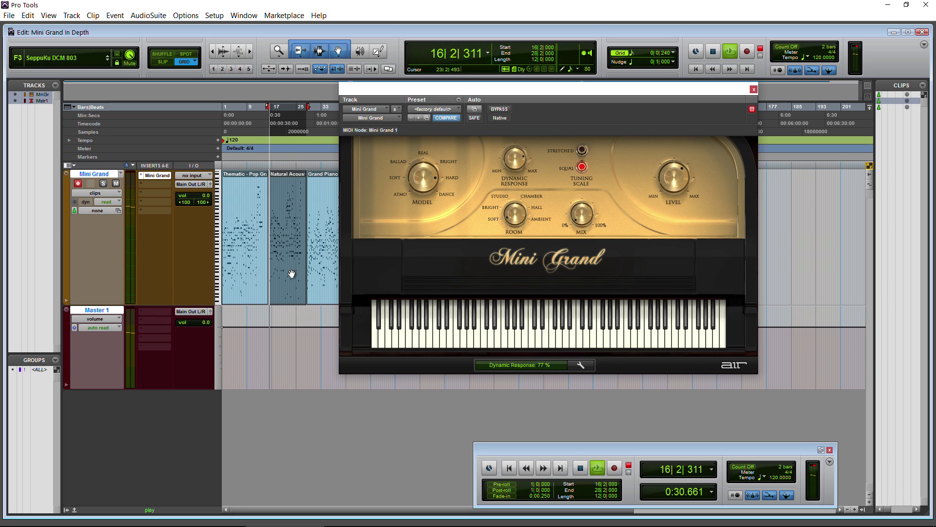
left_click(250, 51)
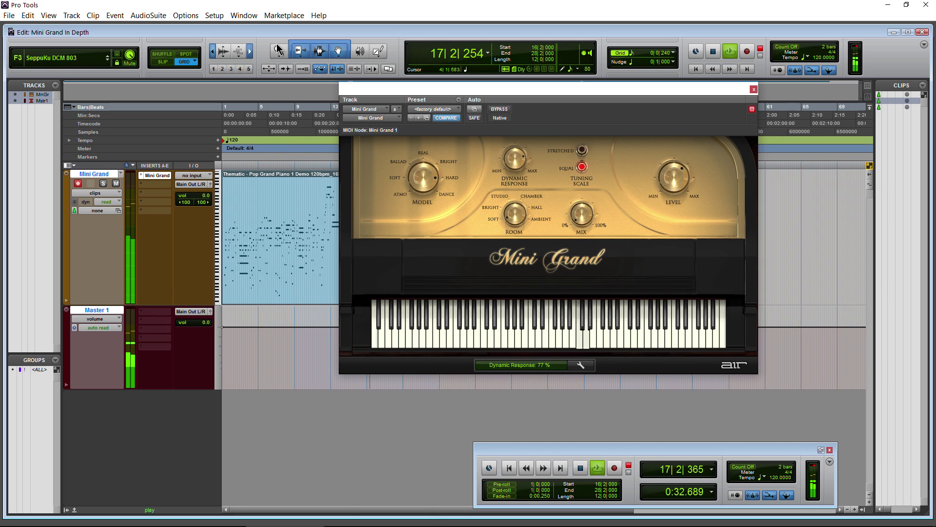
key("space")
Step: Set the Model to Ballad, play the Natural Acoustic Piano clip, and reduce the Dynamic Response to 42 %
left_click_drag(428, 168, 426, 193)
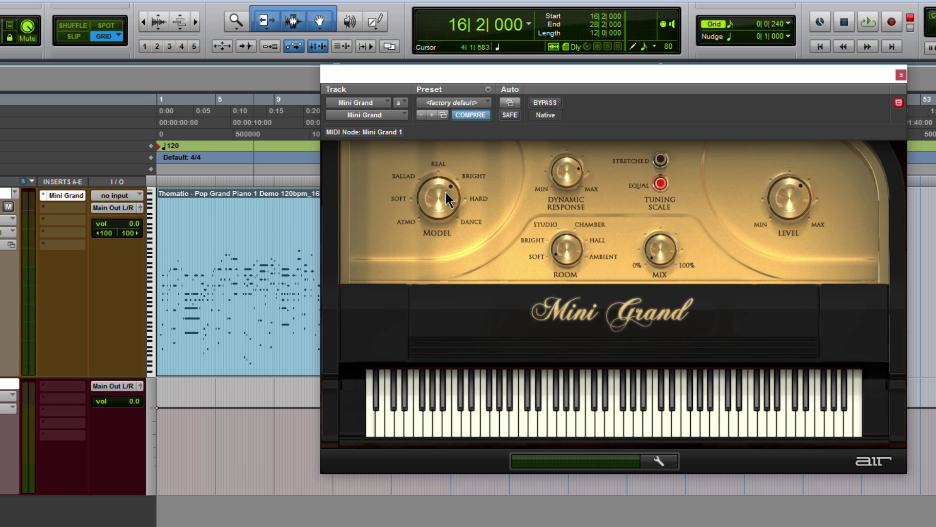
left_click(402, 177)
key("space")
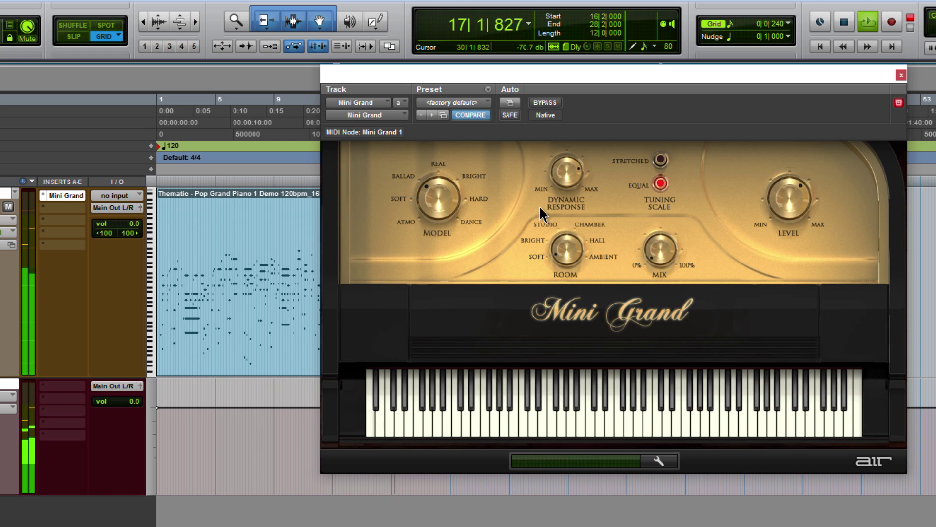
left_click_drag(579, 171, 578, 224)
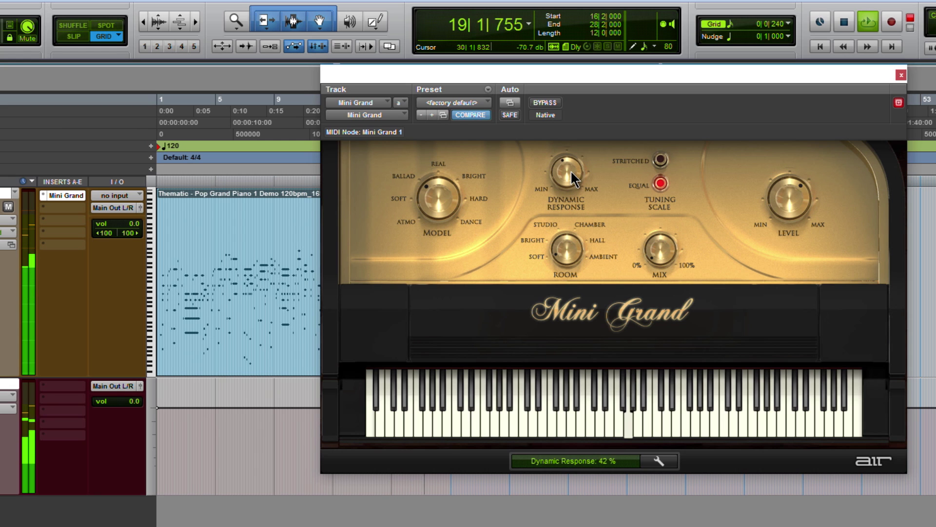
Step: Compare the Real and Ballad models during playback, fine-tune the Dynamic Response, and stop with the Model set to Real
left_click(438, 166)
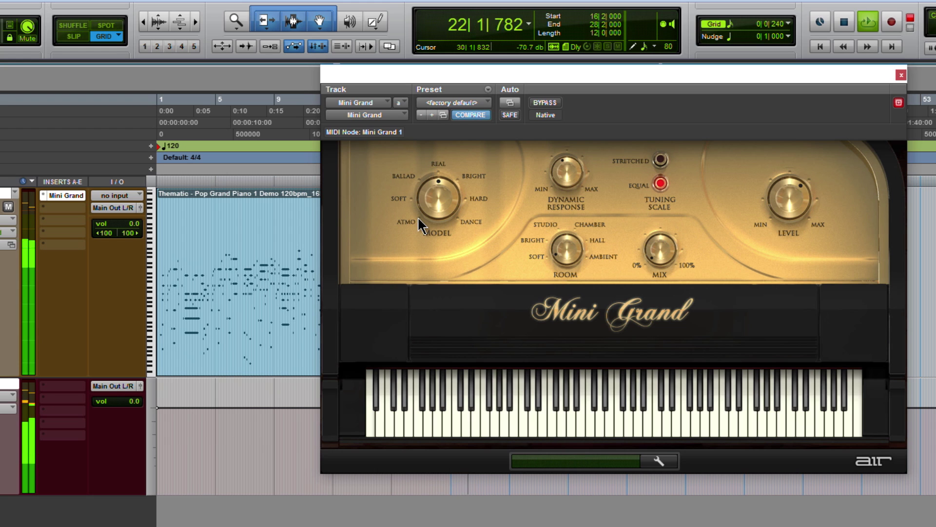
left_click(403, 178)
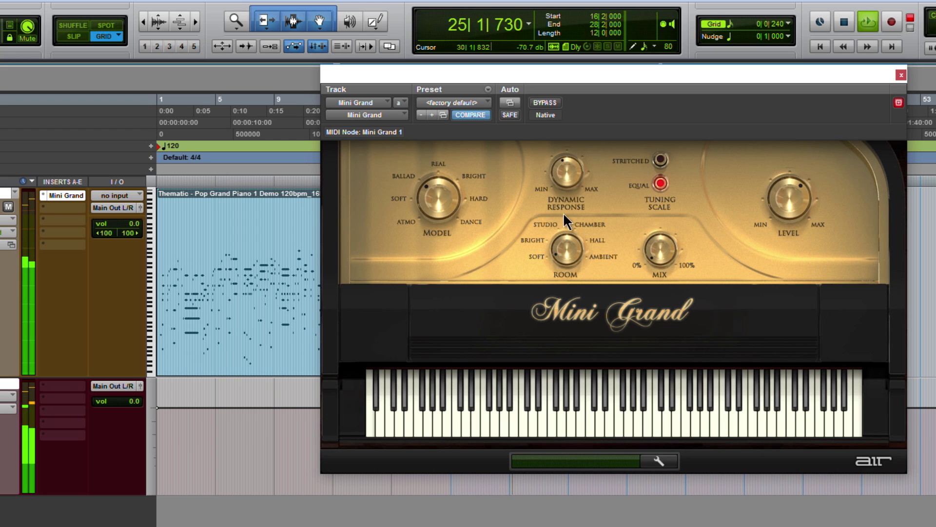
mouse_move(574, 187)
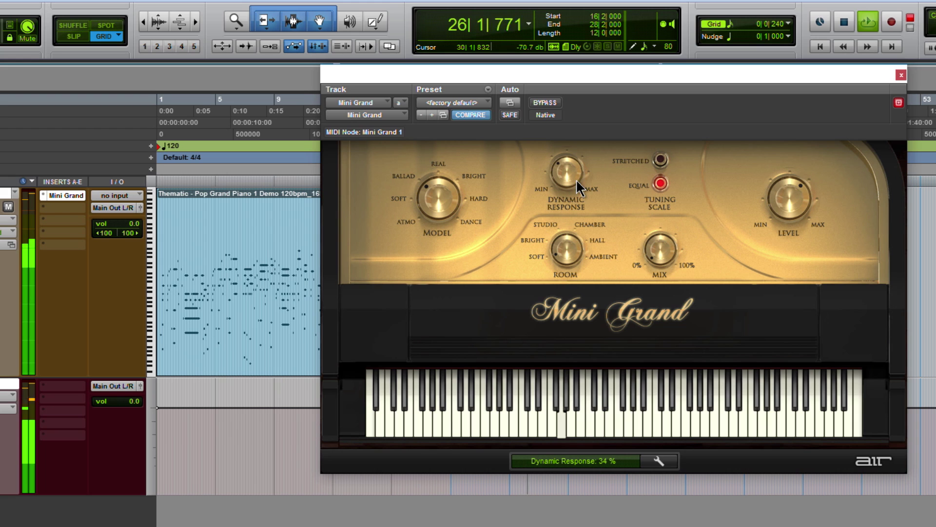
left_click_drag(579, 187, 575, 180)
key("space")
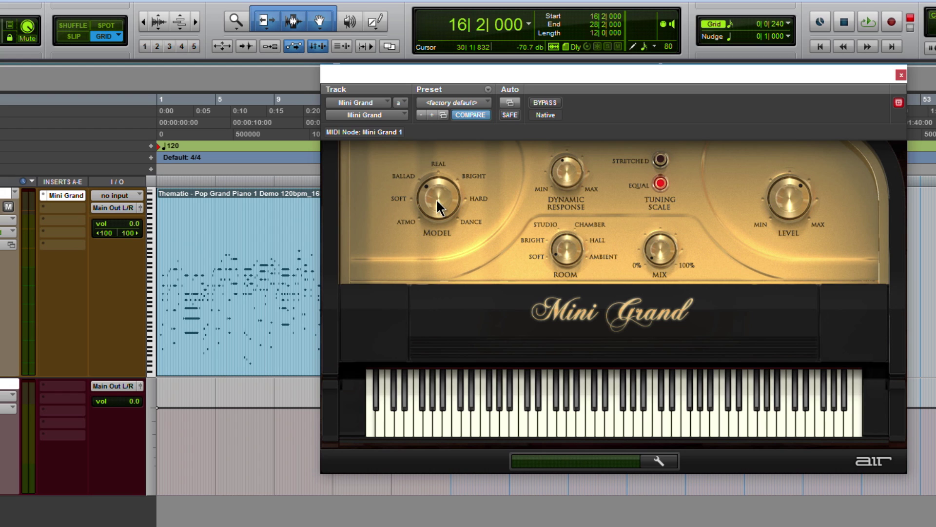
left_click(437, 166)
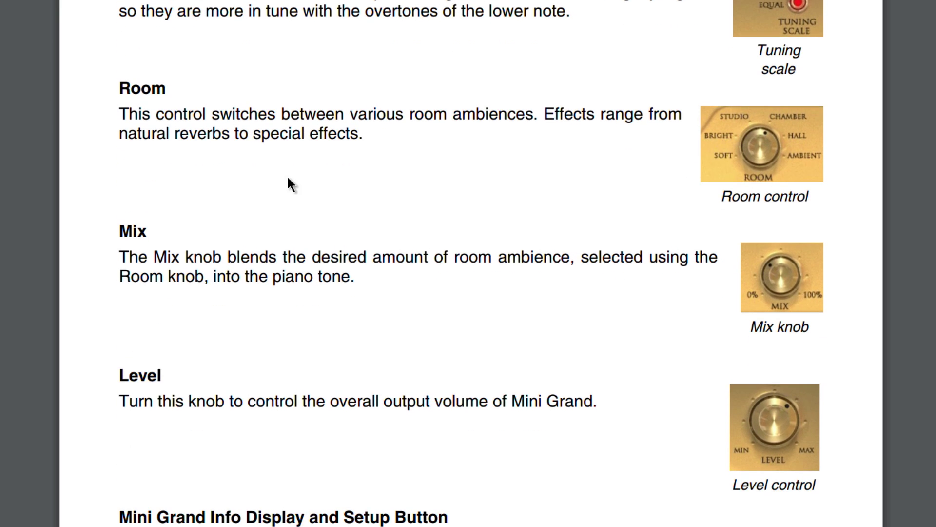
Step: Read the Mini Grand control descriptions and the Piano Models and Room Ambiences tables in the AIR Creative Collection user guide
scroll(289, 178, "down", 2)
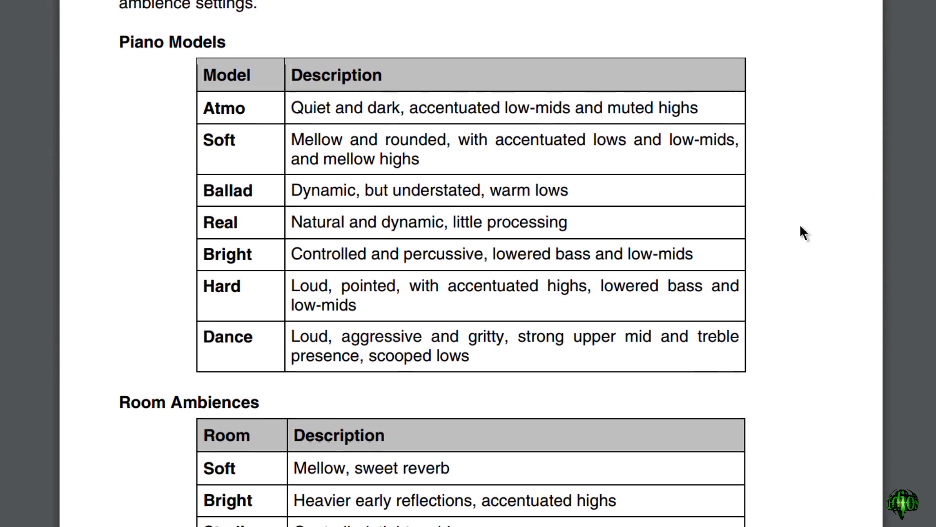
scroll(800, 227, "down", 4)
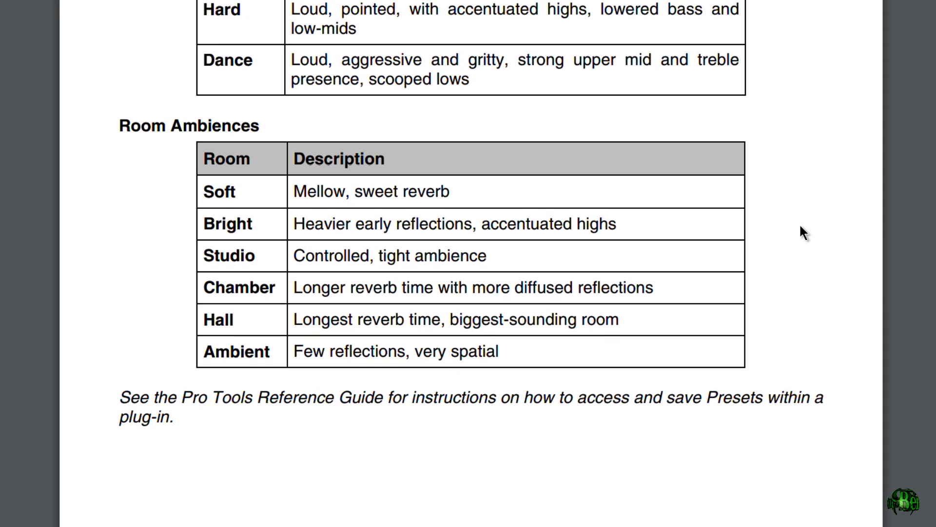
scroll(801, 227, "down", 2)
scroll(800, 224, "down", 8)
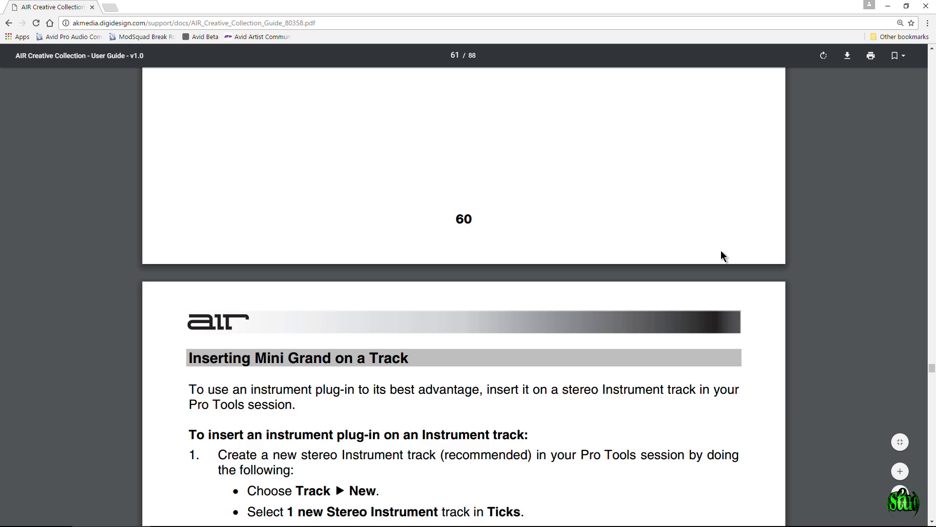
scroll(722, 251, "down", 5)
scroll(721, 251, "up", 15)
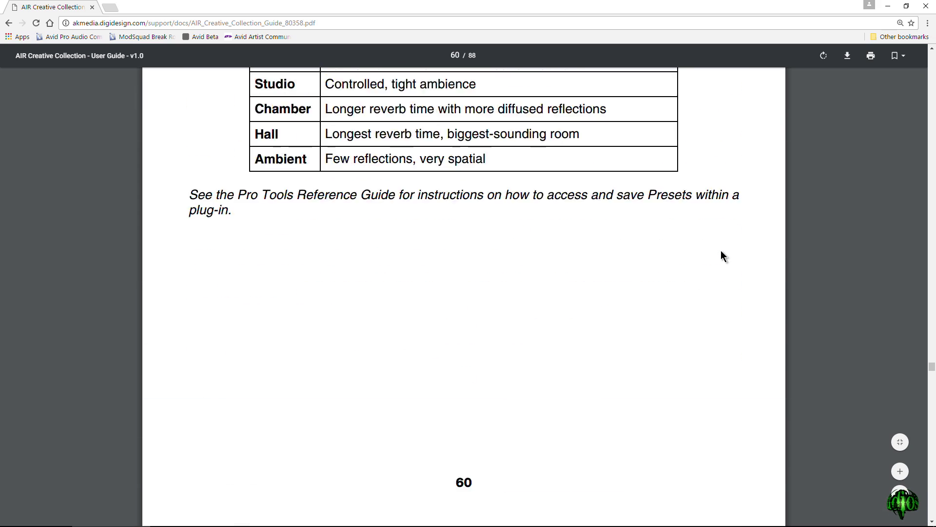
scroll(721, 250, "up", 15)
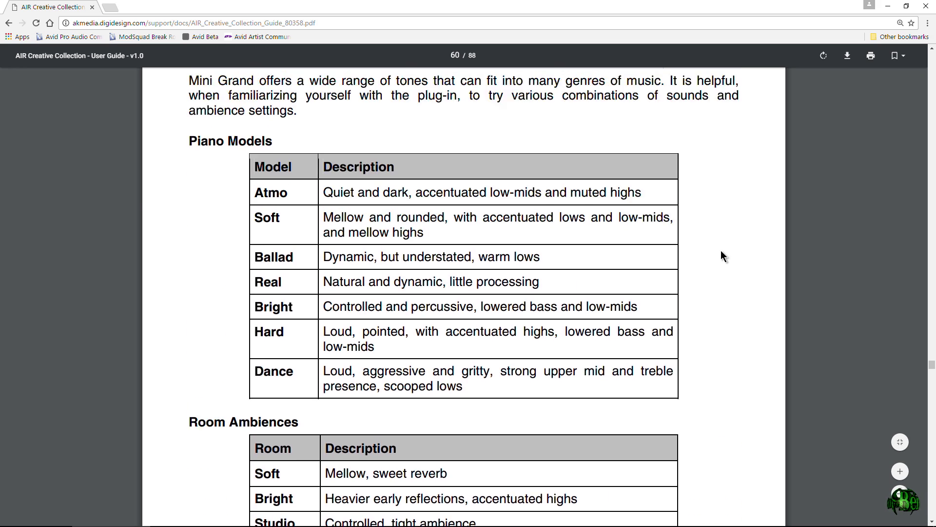
left_click(890, 8)
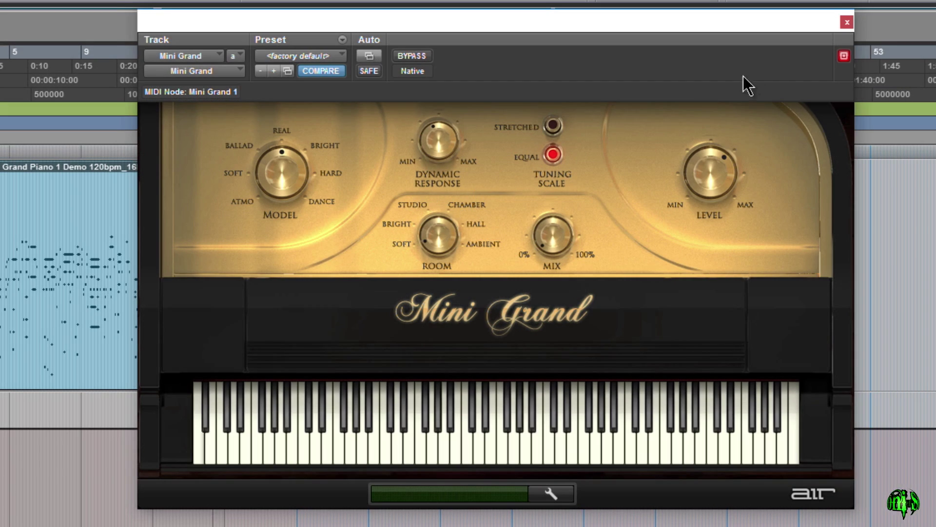
Step: Reopen the Mini Grand plug-in and audition the Natural Acoustic Piano clip with the Tuning Scale set to Stretched
left_click(847, 23)
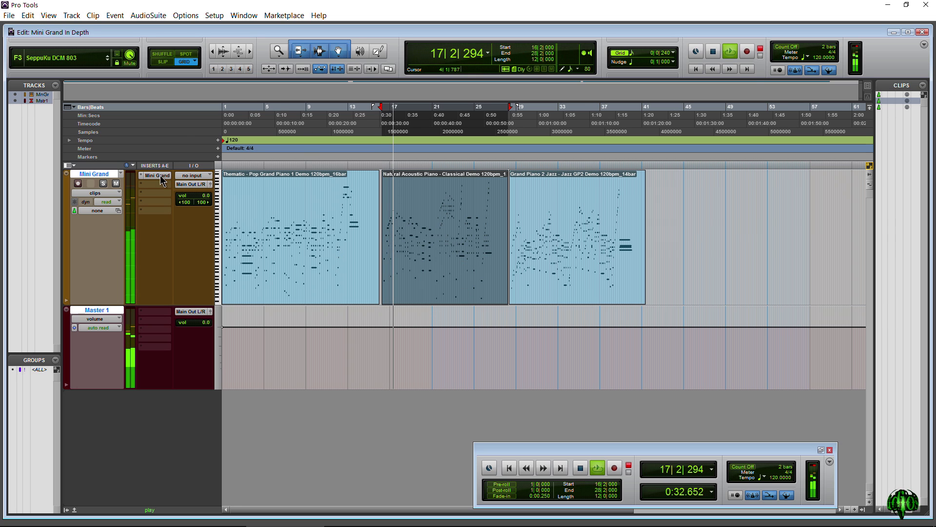
left_click(157, 176)
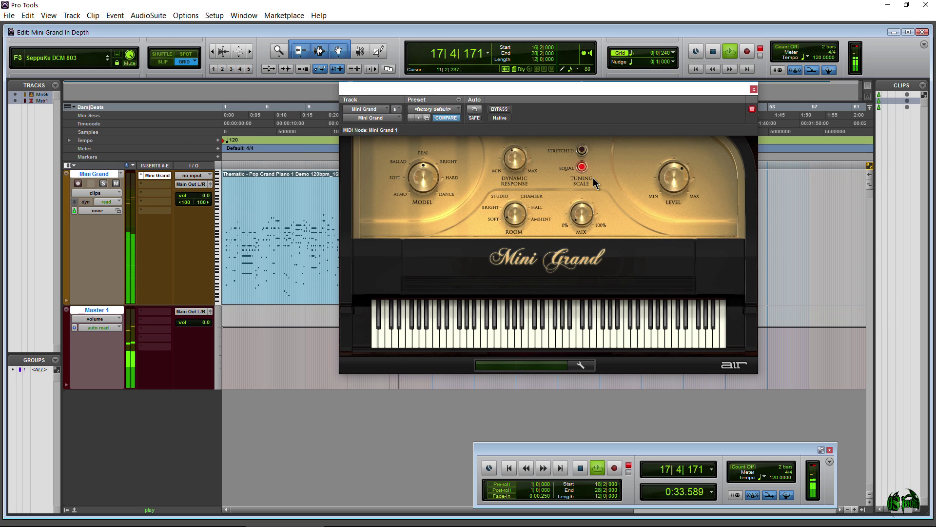
left_click(583, 152)
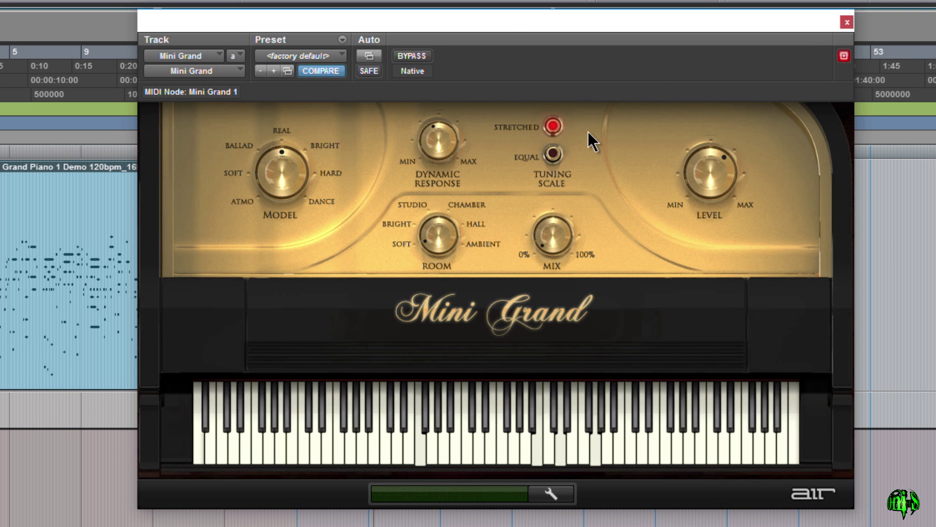
Step: Close the plug-in and place the playback start at about bar 22 in the Natural Acoustic Piano clip
left_click(847, 22)
left_click(353, 81)
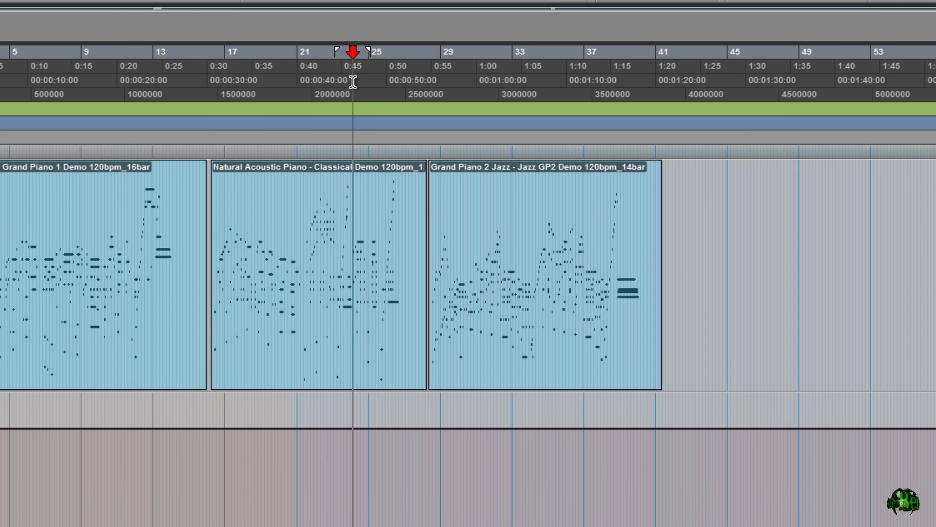
left_click(317, 84)
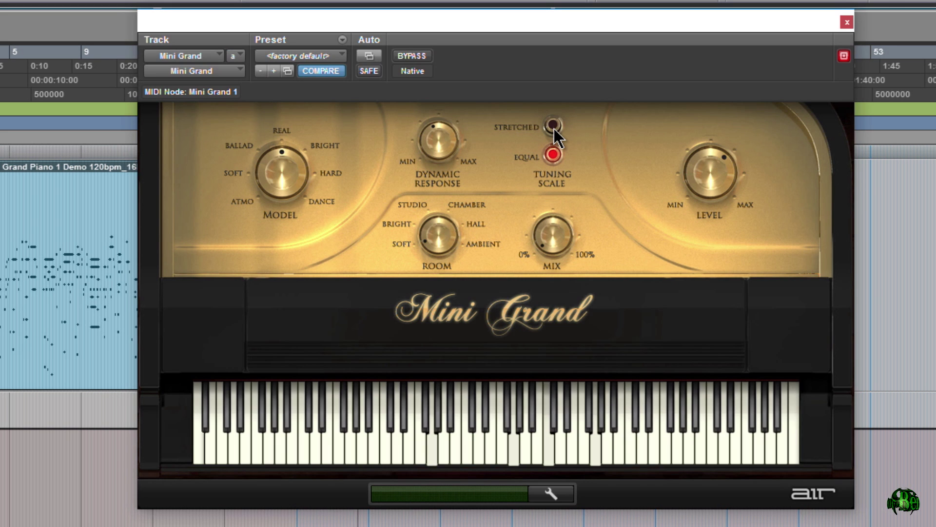
Step: Compare the Stretched and Equal tuning scales by switching between them, ending on Equal
left_click(553, 126)
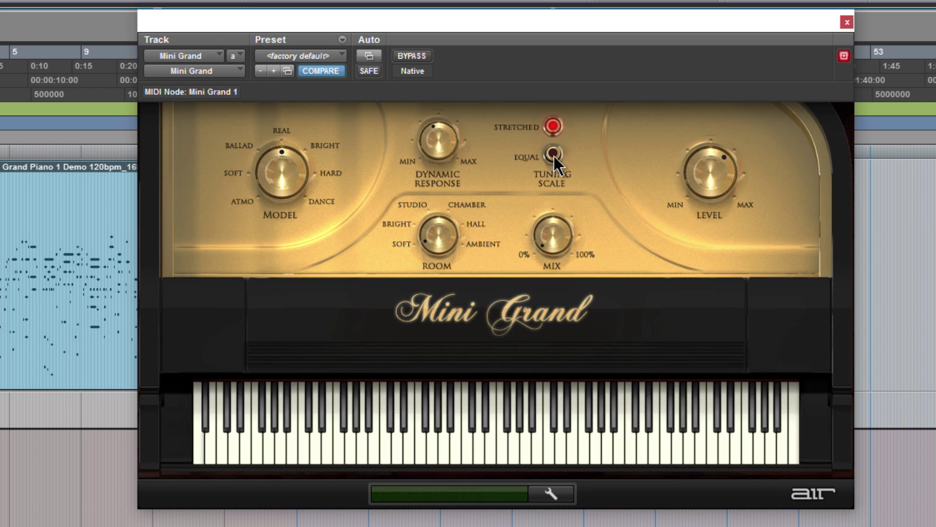
left_click(554, 155)
left_click(553, 126)
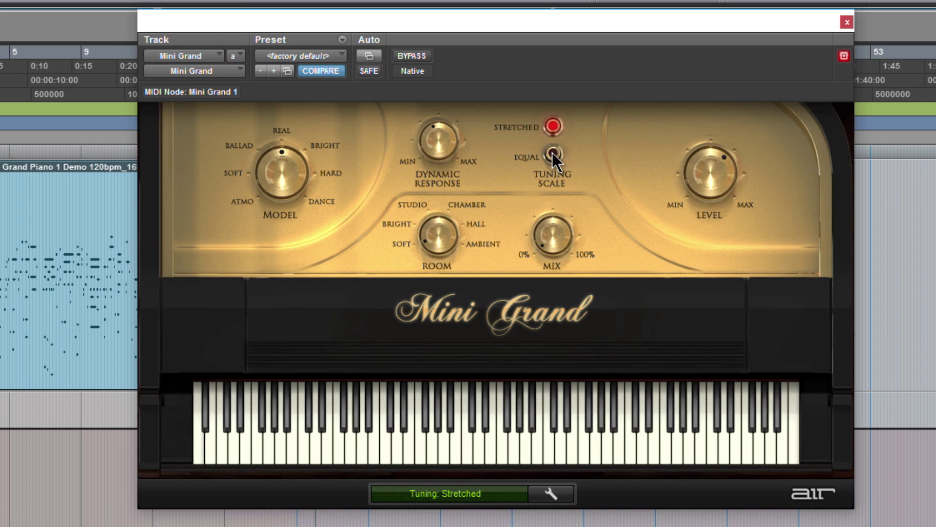
left_click(553, 155)
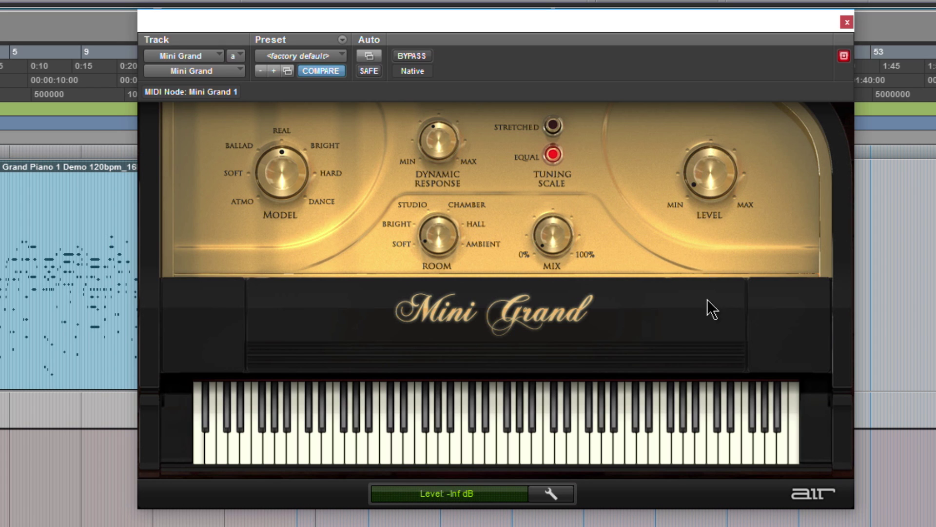
Step: Audition the Pop Grand Piano 1 clip while raising the Level to about +3.6 dB, ending with playback stopped
left_click(57, 331)
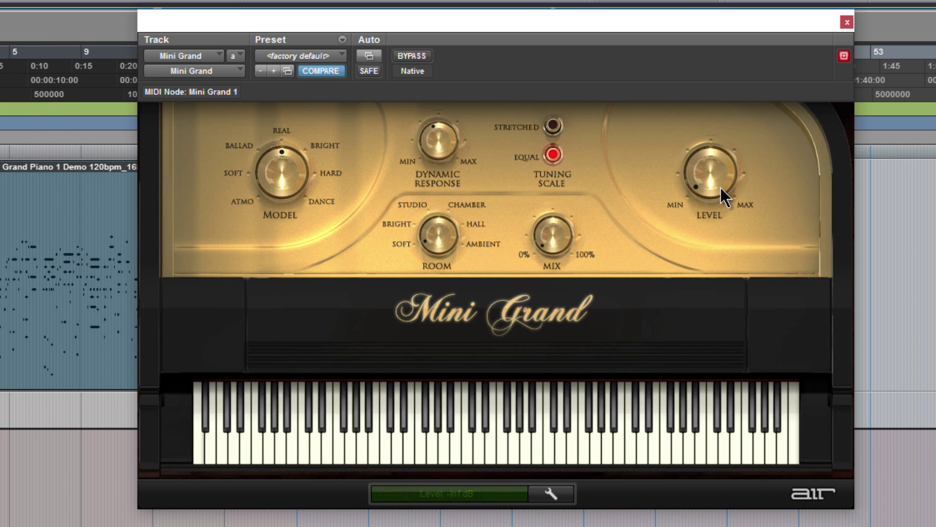
left_click_drag(726, 198, 703, 125)
mouse_move(695, 87)
left_mouse_down()
mouse_move(696, 21)
mouse_move(699, 88)
left_mouse_up()
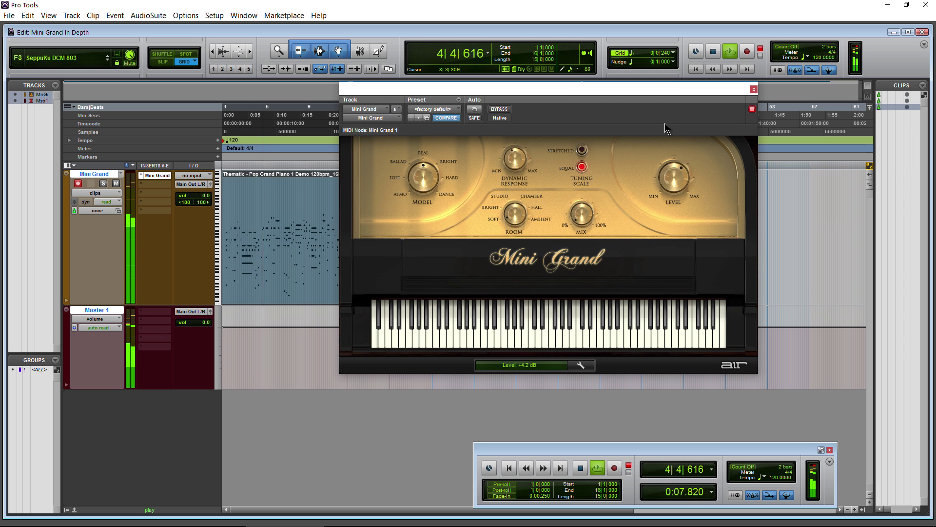
left_click_drag(667, 129, 667, 130)
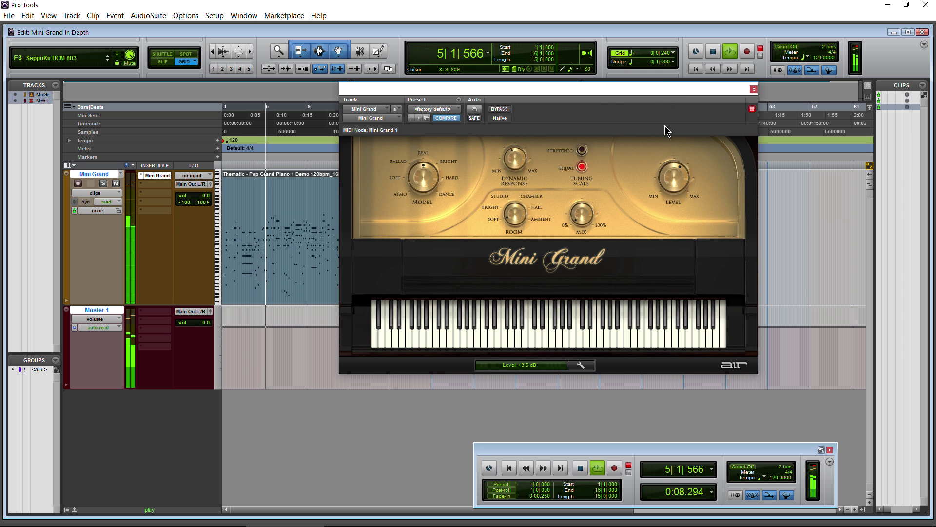
key("space")
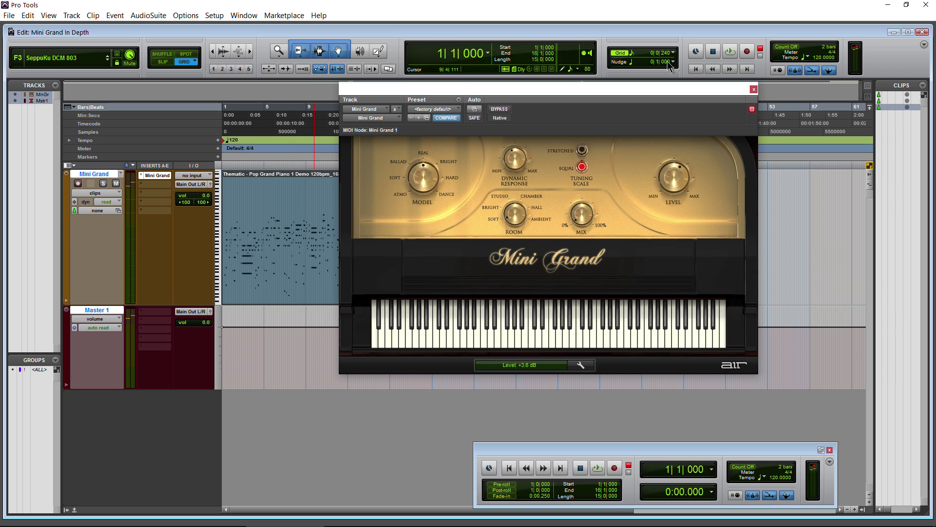
Step: Select the Grand Piano 2 Jazz clip on the Mini Grand track and play it briefly with the plug-in reopened
left_click(753, 90)
left_click(548, 262)
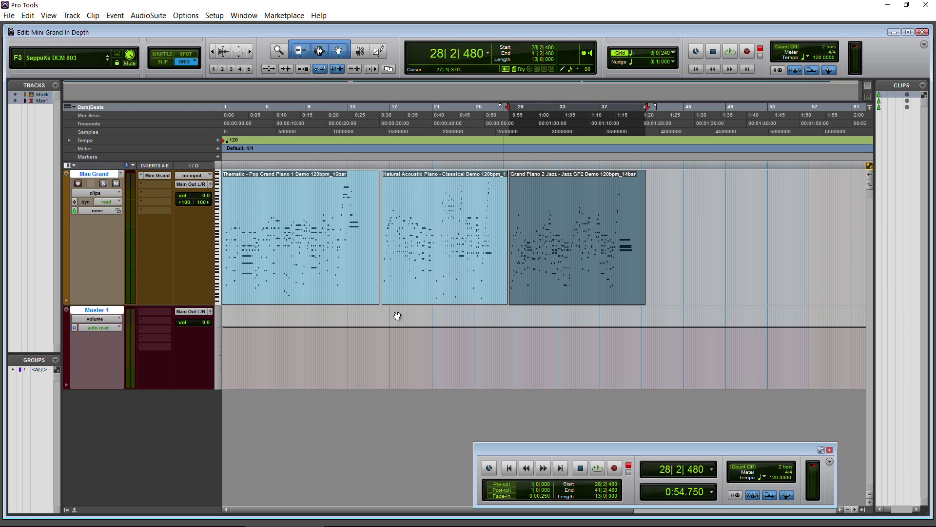
key("space")
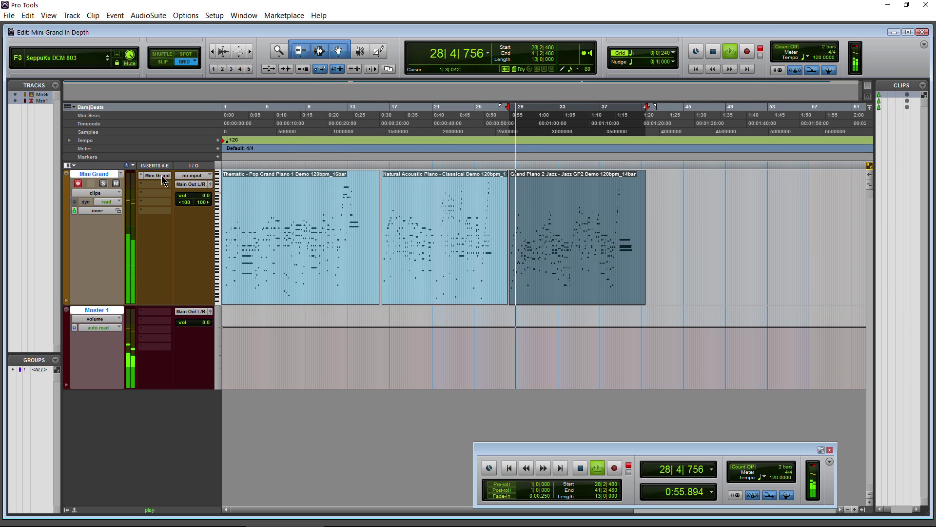
left_click(161, 176)
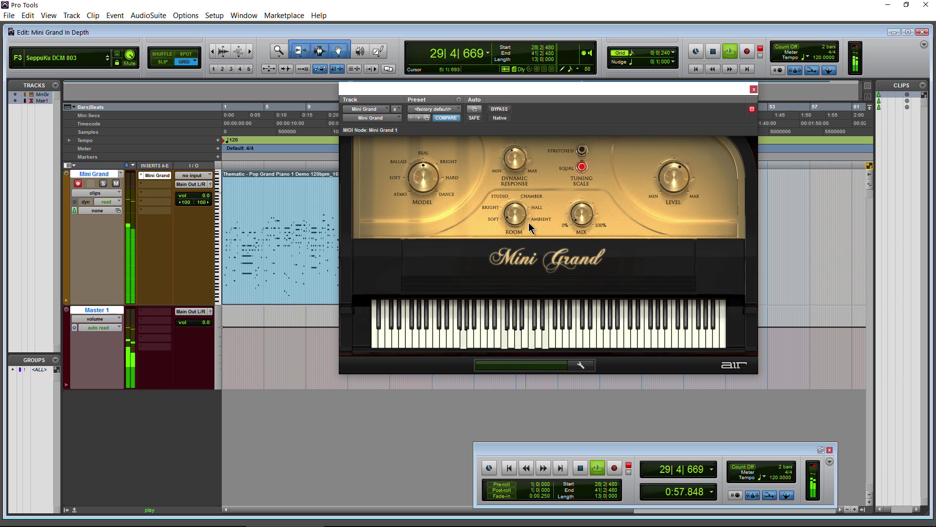
key("space")
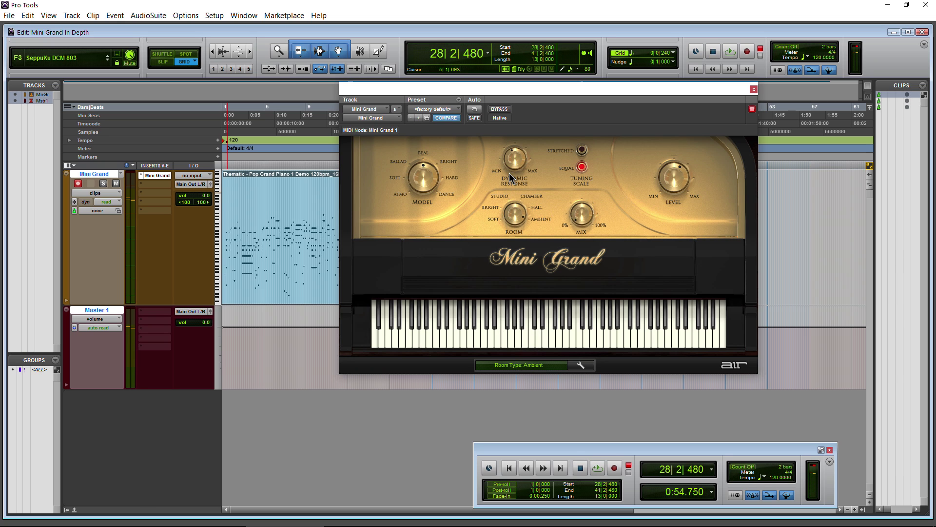
Step: Set the Room type to Soft and raise the Room Mix through 69% to 100%
left_click(491, 223)
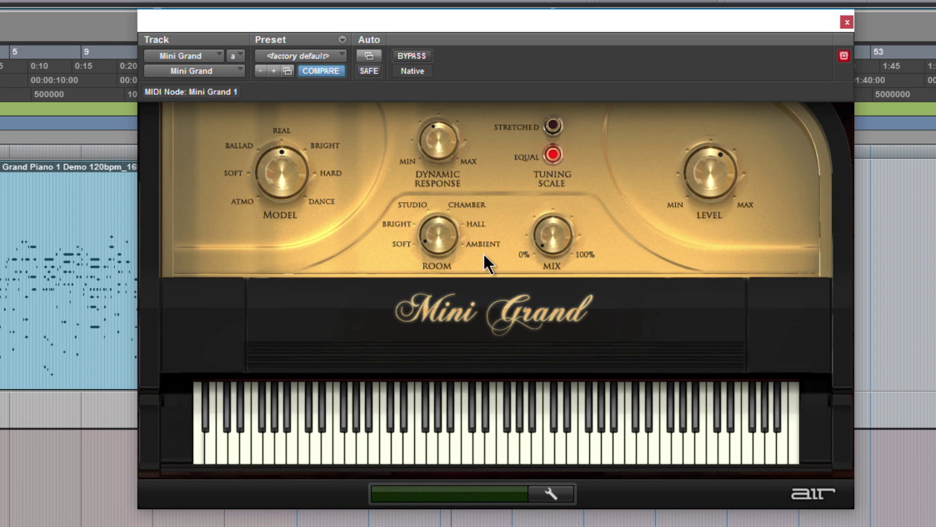
left_click_drag(452, 236, 444, 229)
left_click_drag(554, 241, 543, 130)
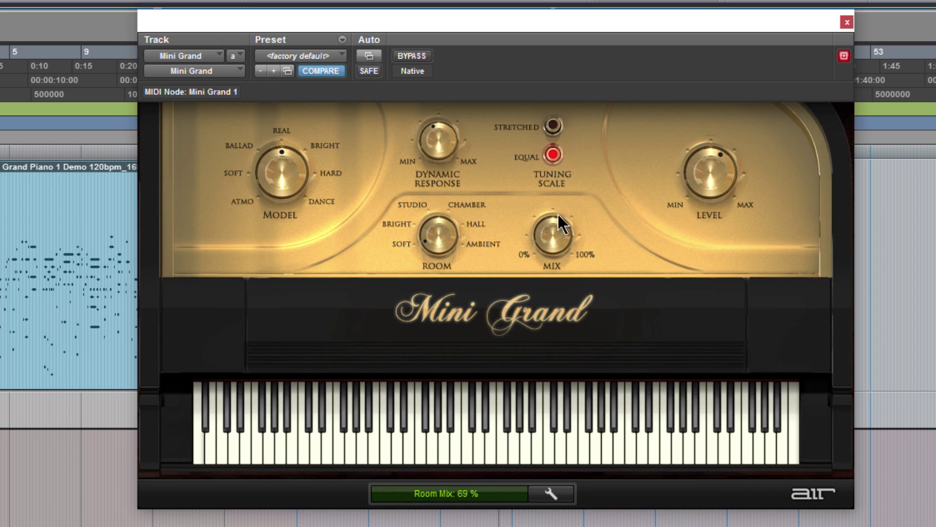
left_click_drag(552, 227, 546, 166)
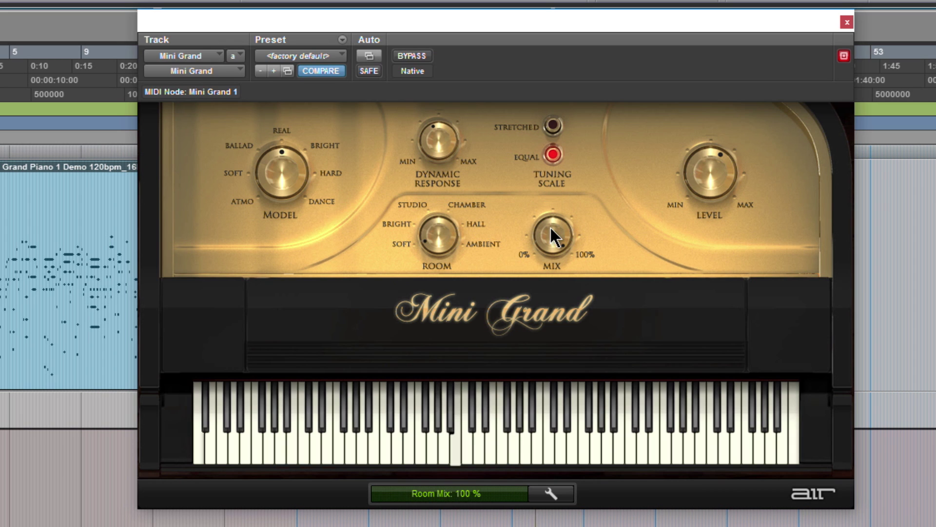
Step: Rebalance the sound by lowering the Level to about +0.3 dB, reducing the Room Mix and setting the Dynamic Response to 46%
left_click_drag(704, 168, 703, 173)
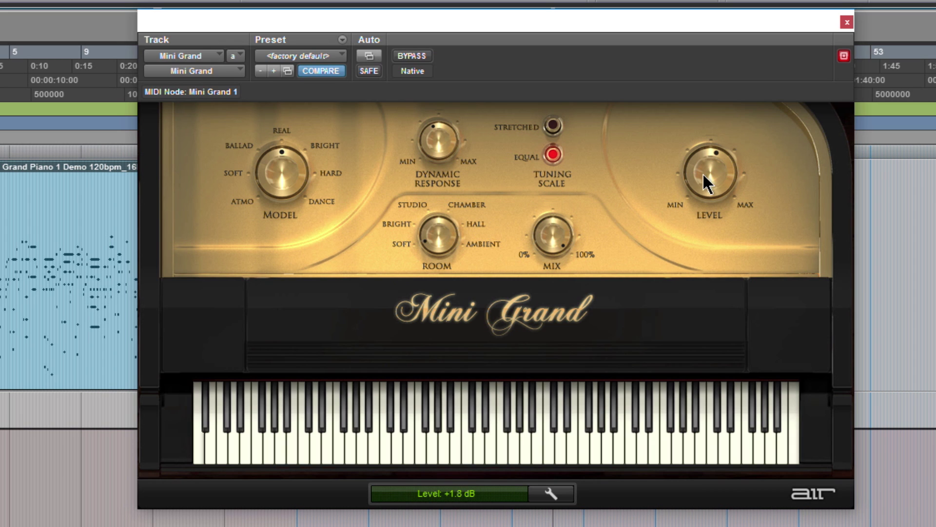
left_click_drag(561, 235, 561, 259)
left_click(709, 157)
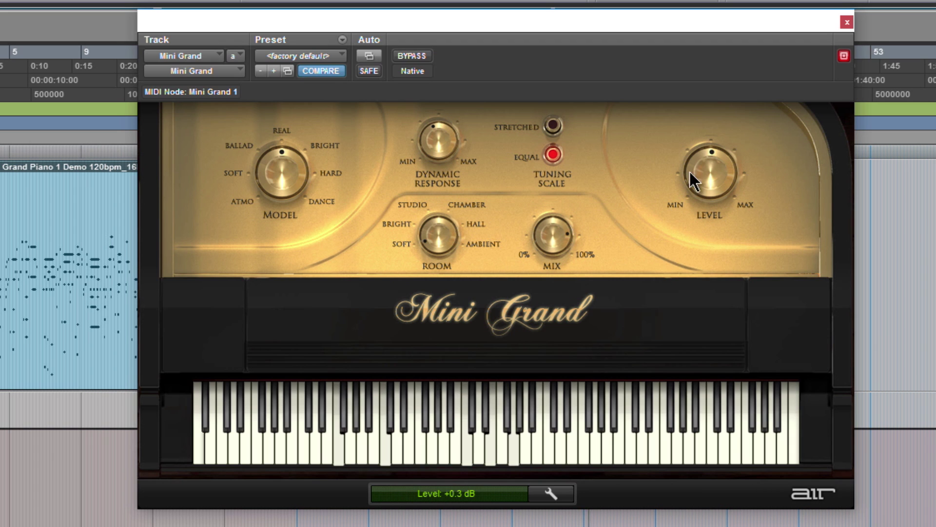
left_click(459, 139)
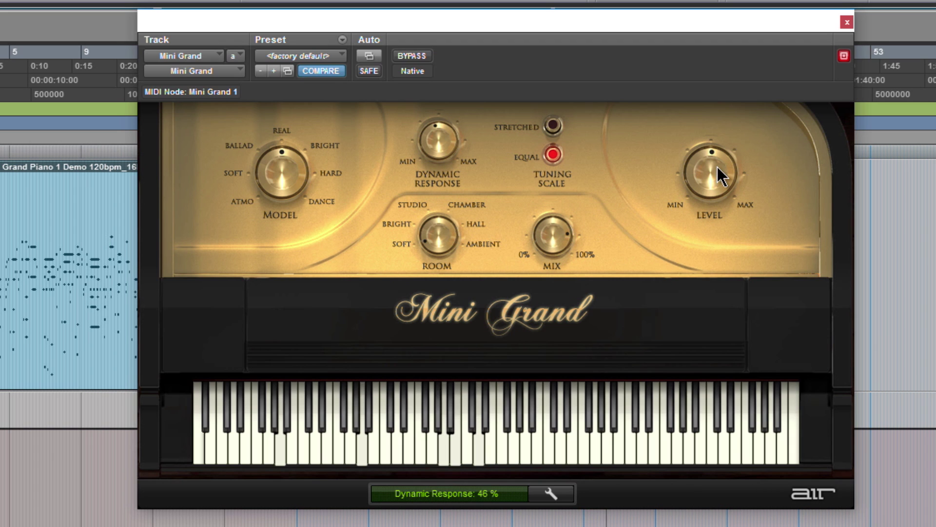
left_click_drag(713, 168, 705, 179)
left_click_drag(567, 239, 559, 250)
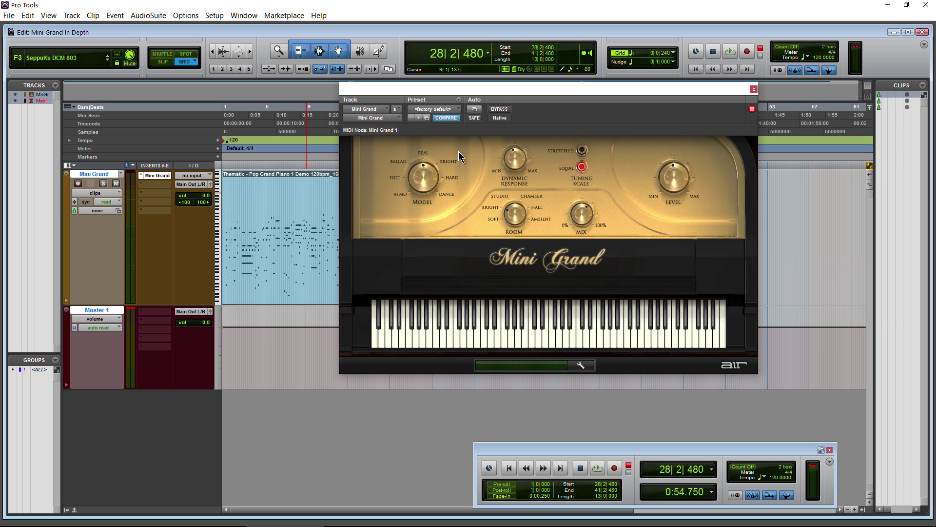
Step: Replay the jazz clip with the Room Mix set to 82%, lowering it in stages to 66% and ending on the Studio room
key("space")
mouse_move(581, 229)
left_mouse_down()
mouse_move(581, 219)
mouse_move(577, 252)
mouse_move(574, 216)
left_mouse_up()
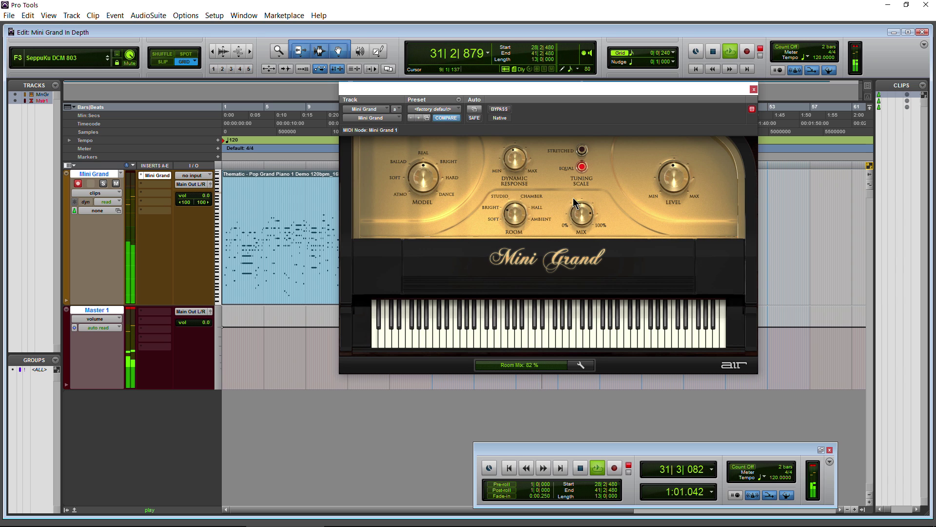
left_click_drag(575, 216, 574, 221)
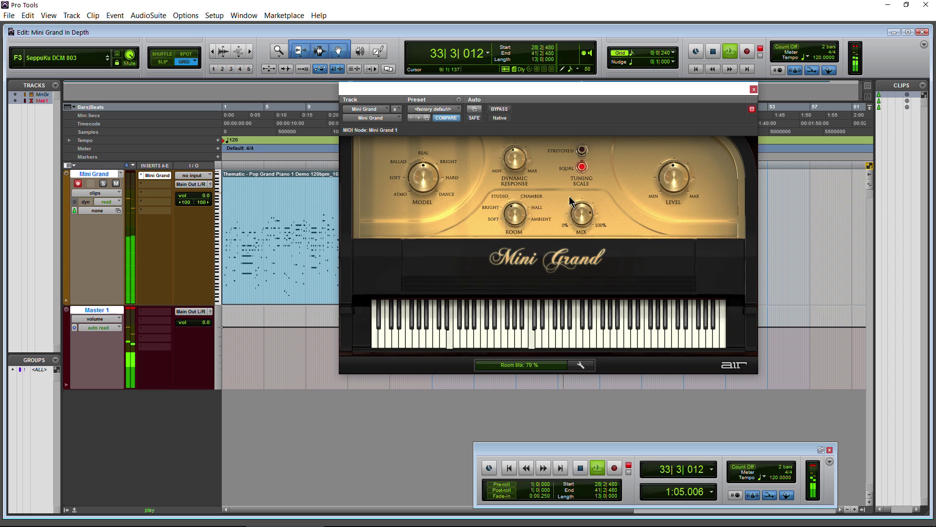
left_click_drag(574, 217, 580, 217)
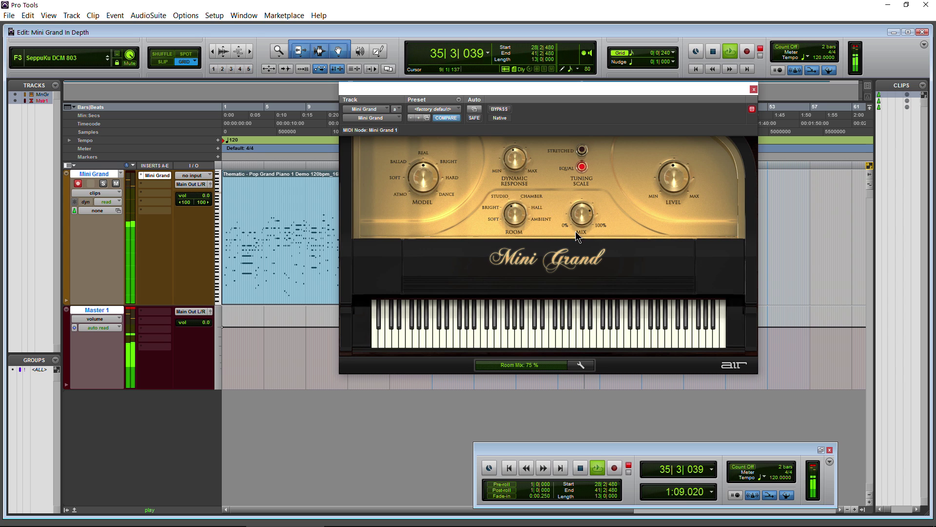
left_click_drag(582, 217, 542, 188)
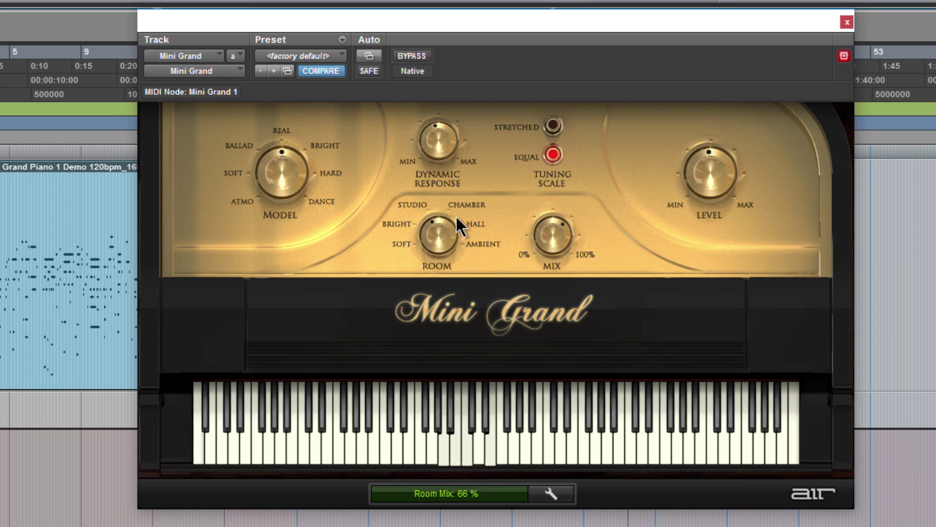
Step: Audition the Pop Grand Piano 1 clip with the Chamber room, raising the Level and setting the Room Mix to 53%
left_click(69, 328)
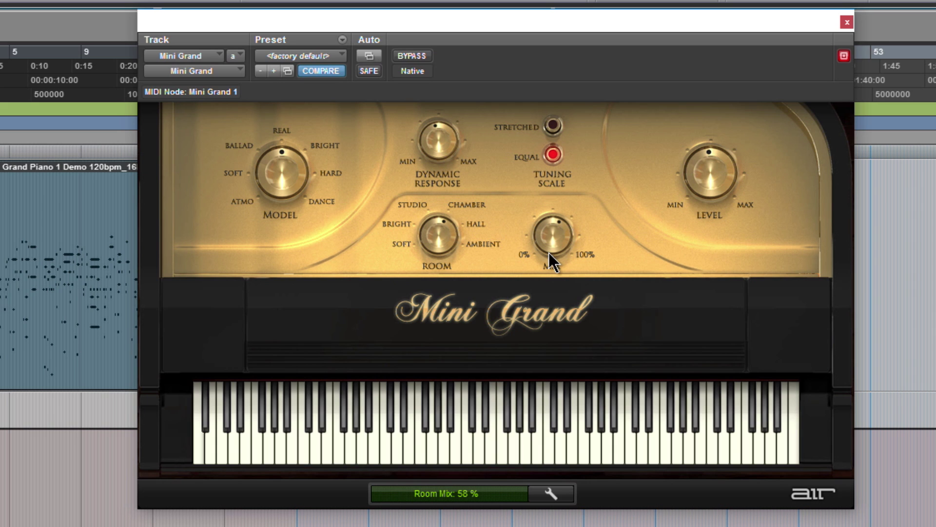
left_click_drag(549, 253, 547, 242)
mouse_move(719, 168)
left_mouse_down()
mouse_move(714, 146)
mouse_move(704, 173)
left_mouse_up()
left_click_drag(564, 236, 556, 249)
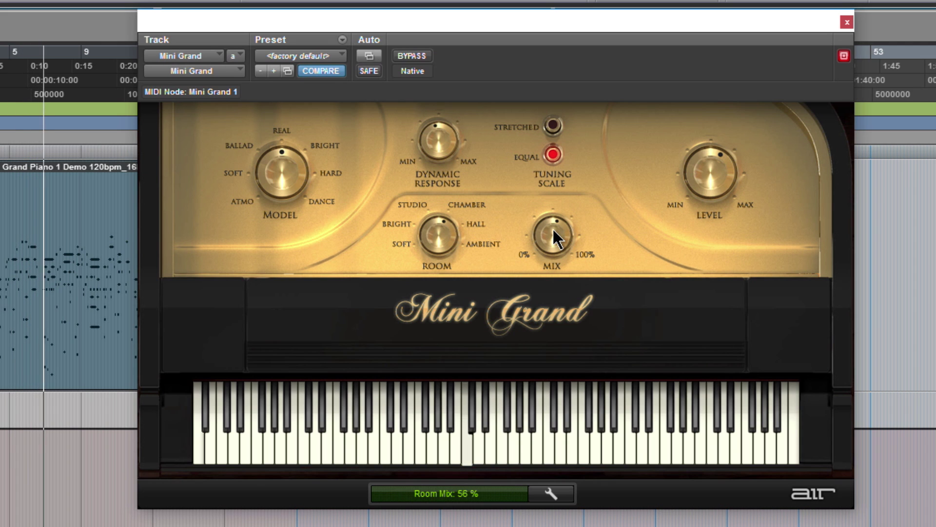
left_click_drag(553, 230, 549, 225)
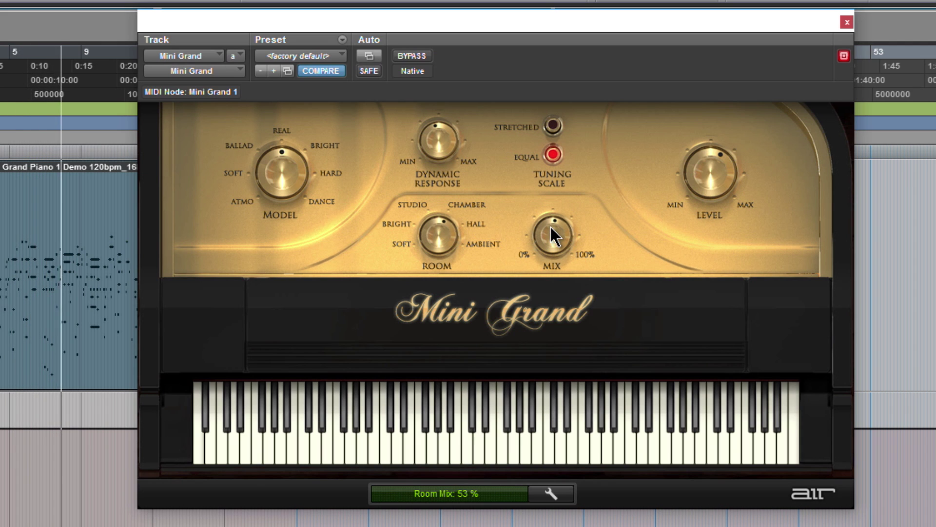
Step: Switch to the Ballad model with 49% Room Mix and 38% Dynamic Response, and set the Tuning Scale to Stretched
left_click(231, 152)
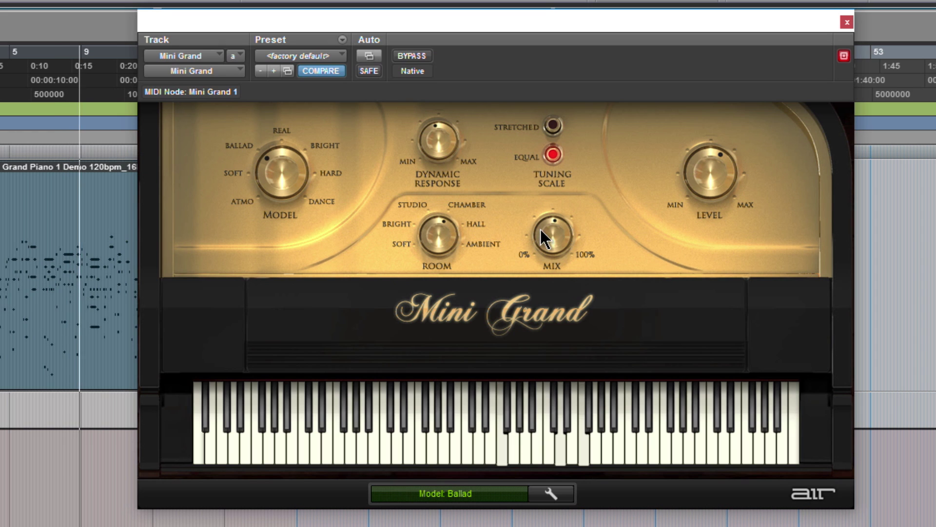
left_click_drag(542, 230, 539, 235)
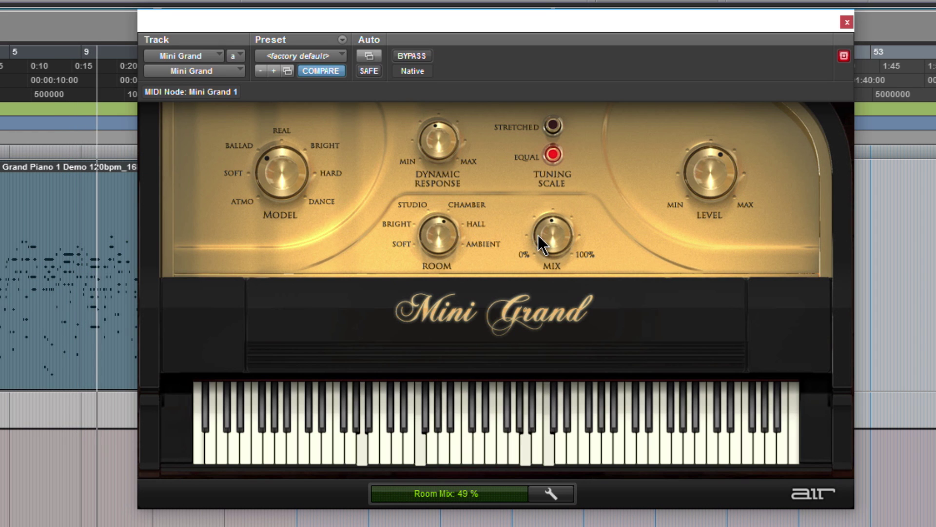
left_click_drag(445, 150, 445, 153)
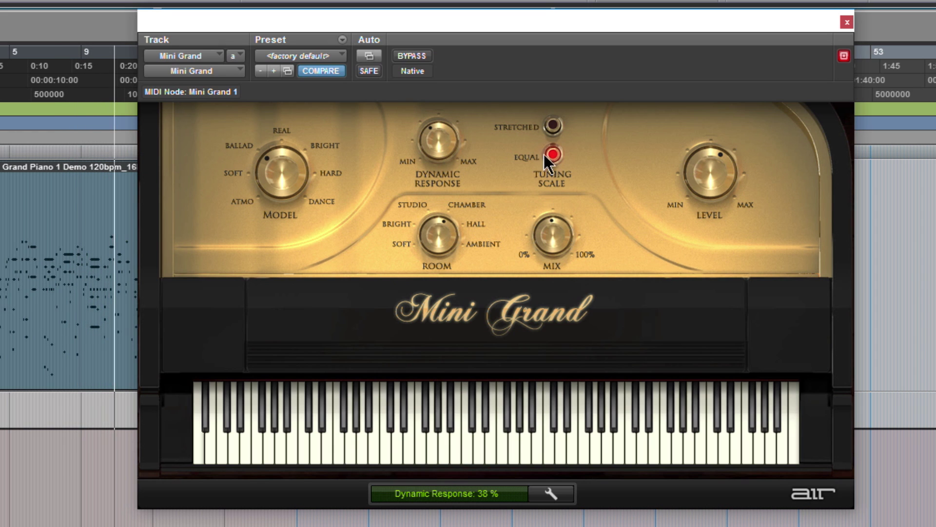
left_click(554, 129)
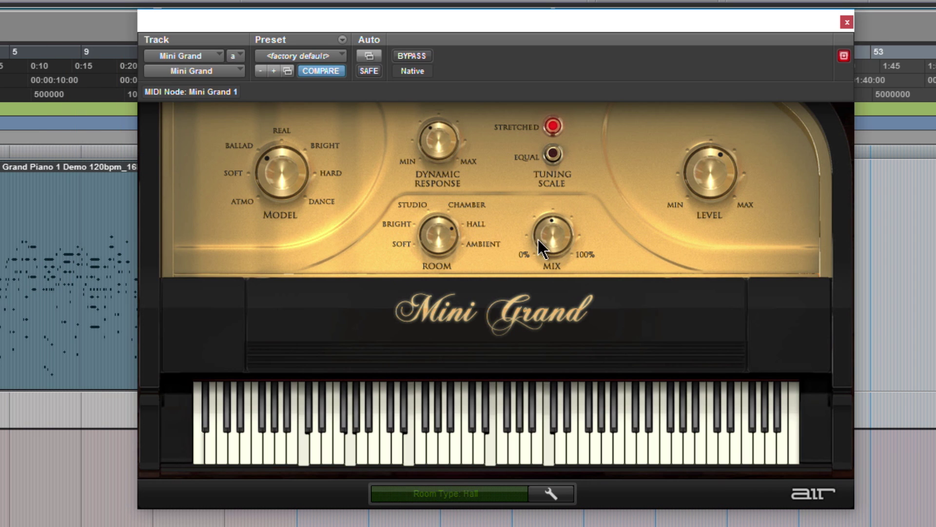
Step: Reset the Level to its default and try the Hall room with the Room Mix at 90%, reducing it to 78%
left_click(705, 181, "alt")
left_click_drag(551, 233, 531, 149)
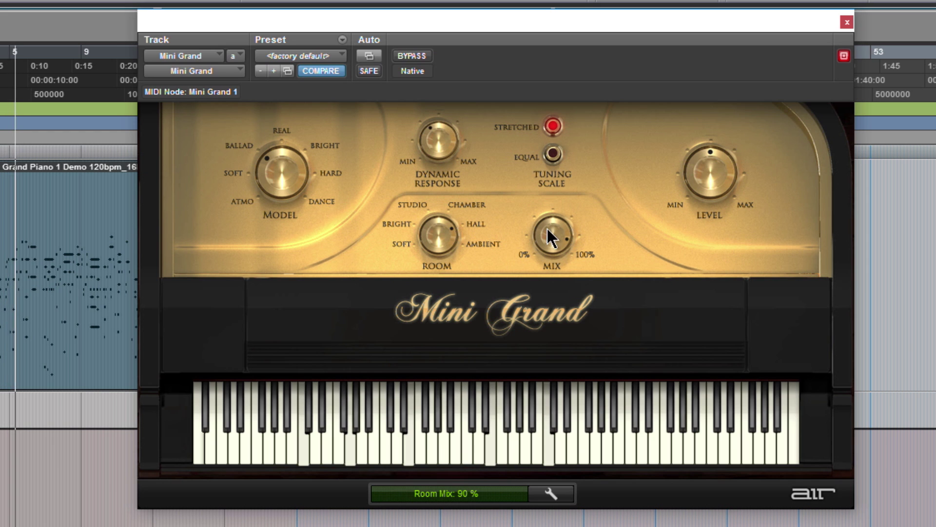
left_click_drag(706, 155, 640, 214)
left_click_drag(548, 229, 547, 235)
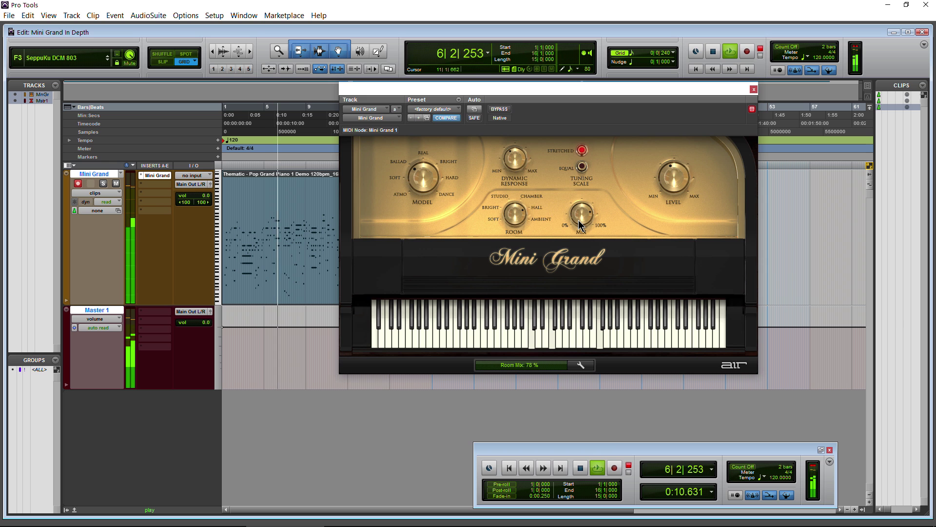
Step: Return the Model to Real, set the Level to about -1.1 dB and the Room Mix to 73%, and stop playback
left_click(423, 177)
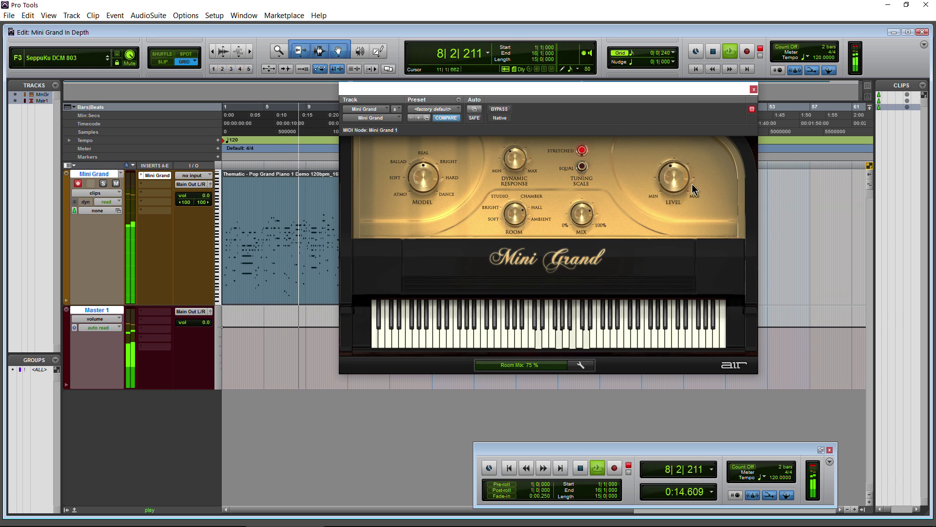
left_click_drag(689, 184, 681, 183)
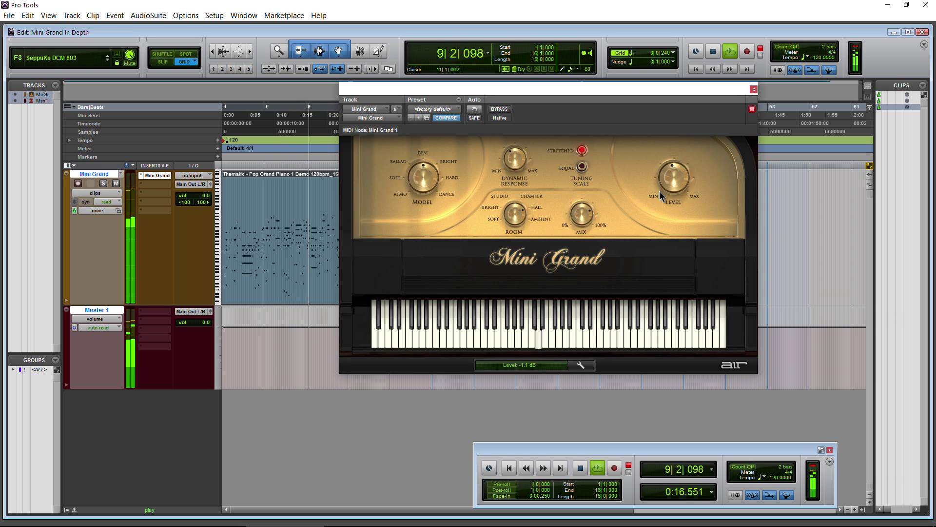
left_click(584, 214)
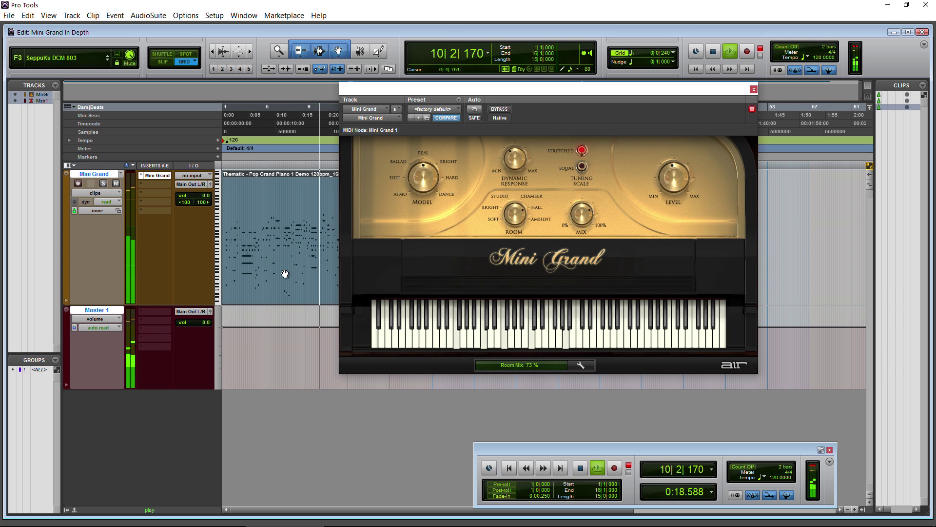
key("space")
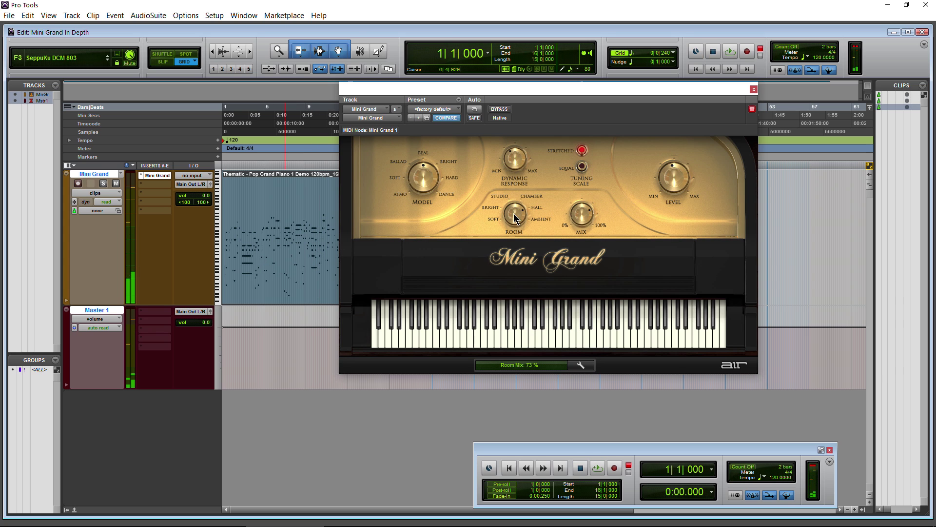
Step: Play the clip with the Ambient room, lowering the Room Mix to 34% and raising the Level
left_click(516, 218)
key("space")
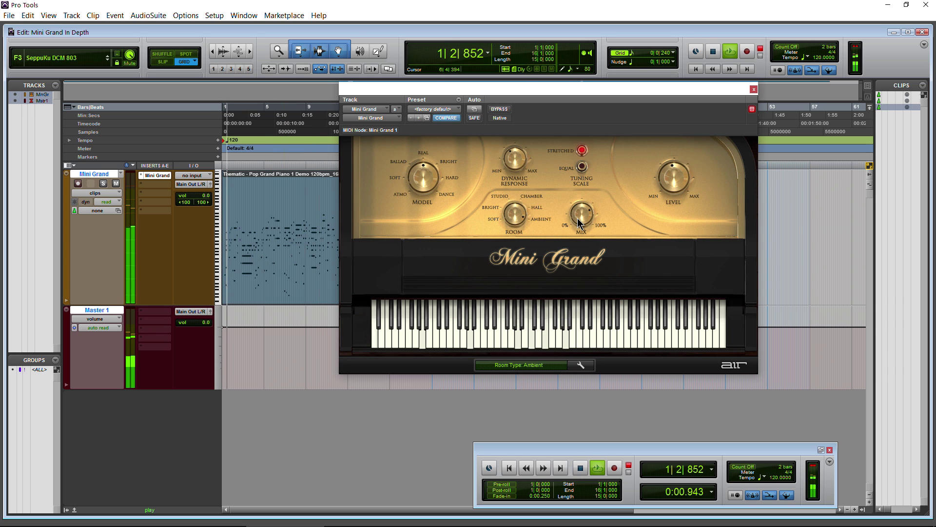
left_click_drag(580, 223, 587, 253)
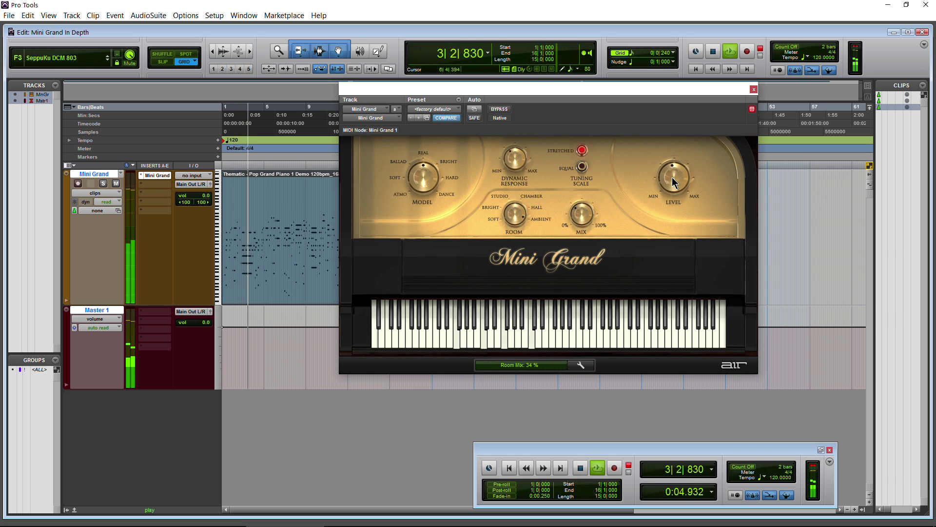
left_click_drag(672, 177, 669, 166)
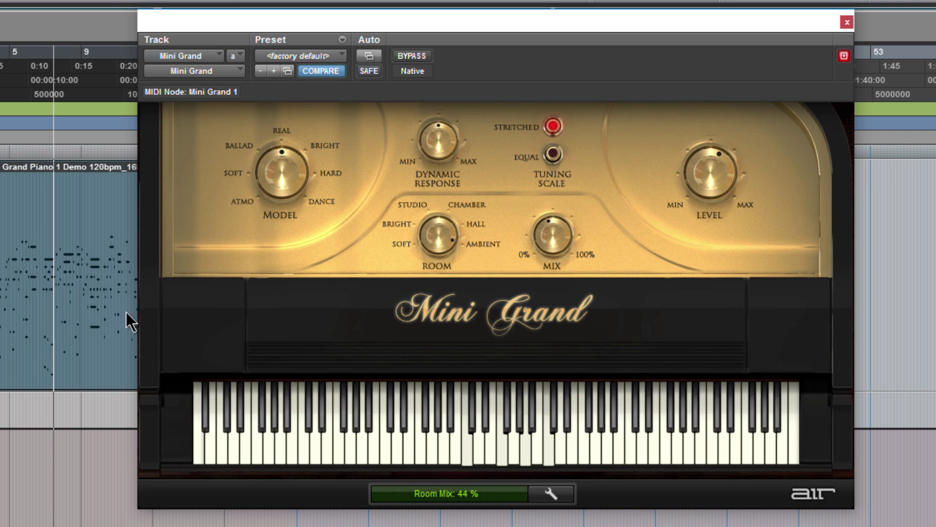
Step: Raise the Room Mix to 100% and lower the Level to -3.1 dB
key("space")
left_click_drag(555, 248, 555, 66)
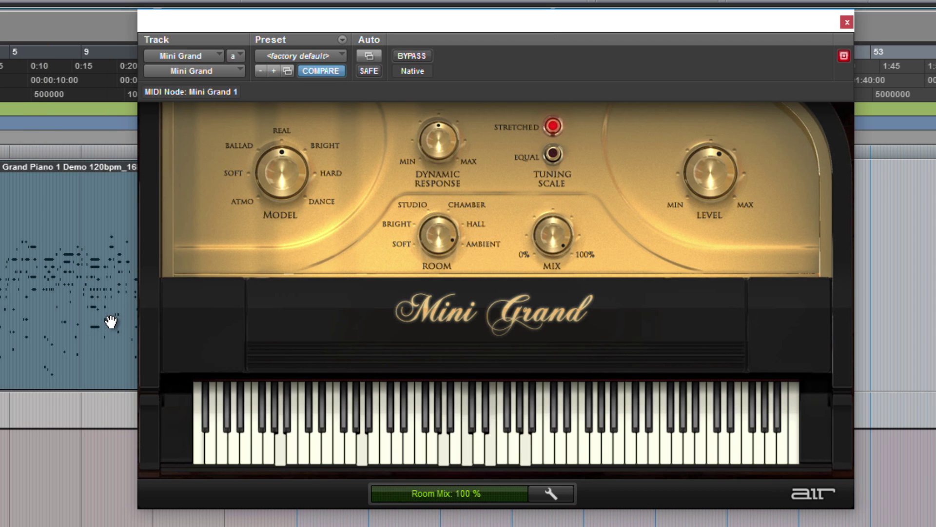
left_click_drag(684, 166, 711, 195)
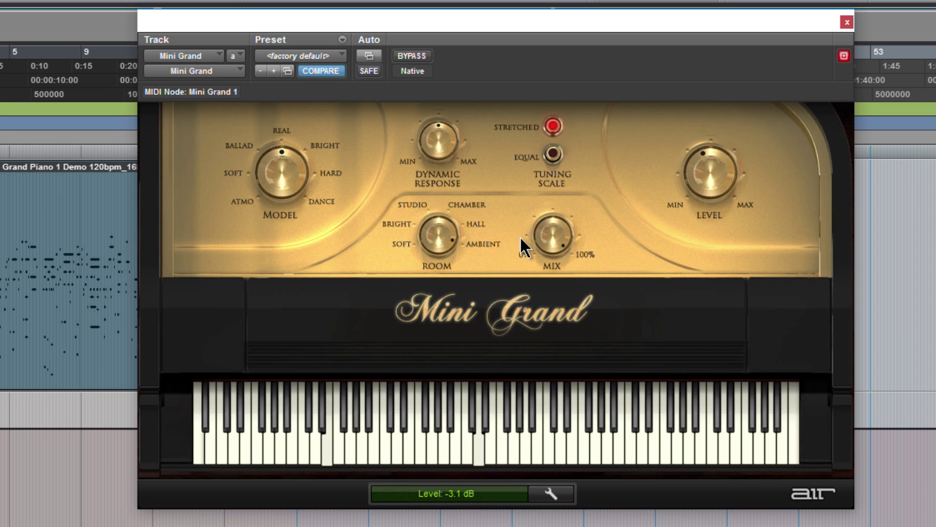
Step: Lower the Room Mix and raise the Level to +4.9 dB, fine-tuning the Dynamic Response
left_click_drag(540, 230, 555, 338)
mouse_move(708, 155)
left_mouse_down()
mouse_move(705, 139)
mouse_move(701, 155)
left_mouse_up()
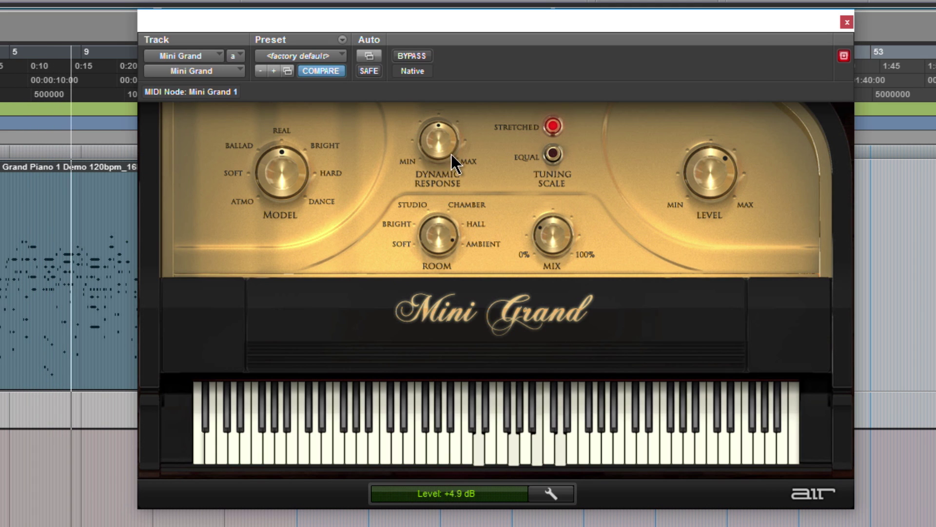
left_click_drag(438, 134, 437, 134)
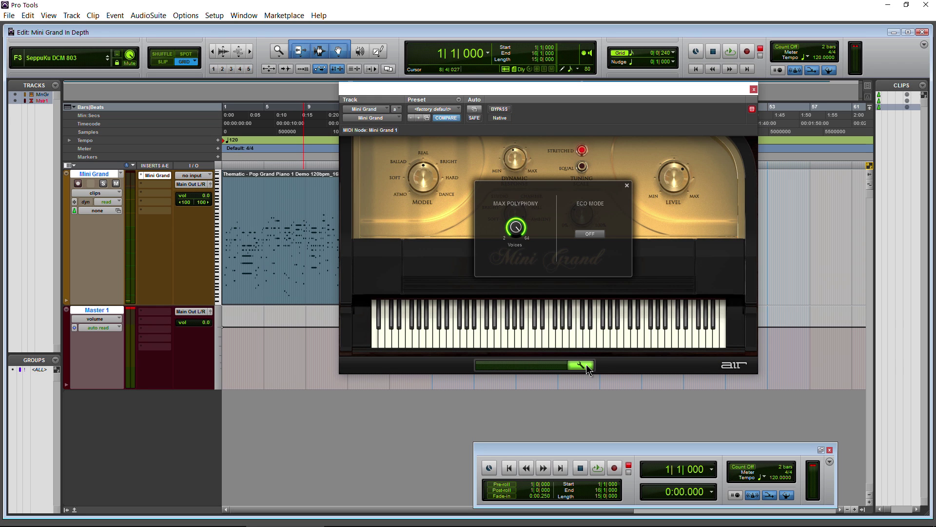
Step: Turn on Eco Mode in the instrument's settings and play the clip with the Studio room at 39% Room Mix
left_click(582, 366)
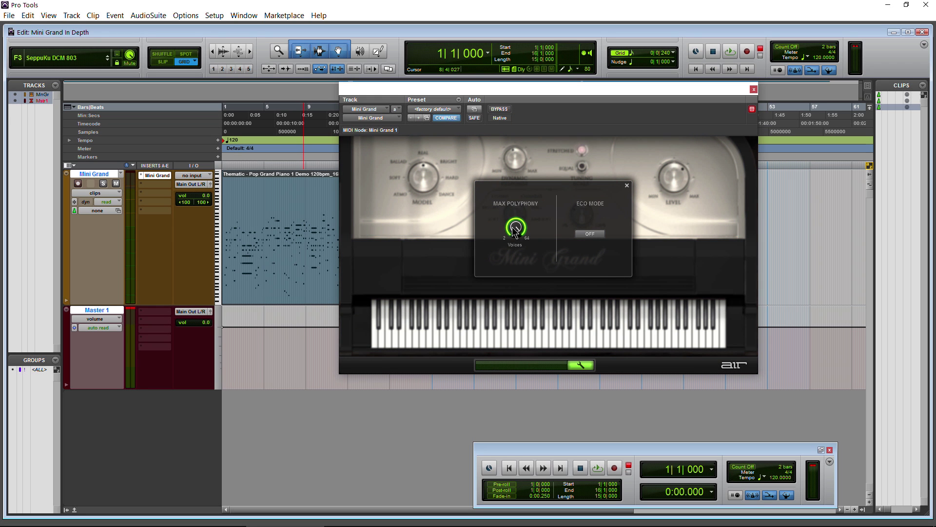
left_click(586, 235)
left_click(627, 186)
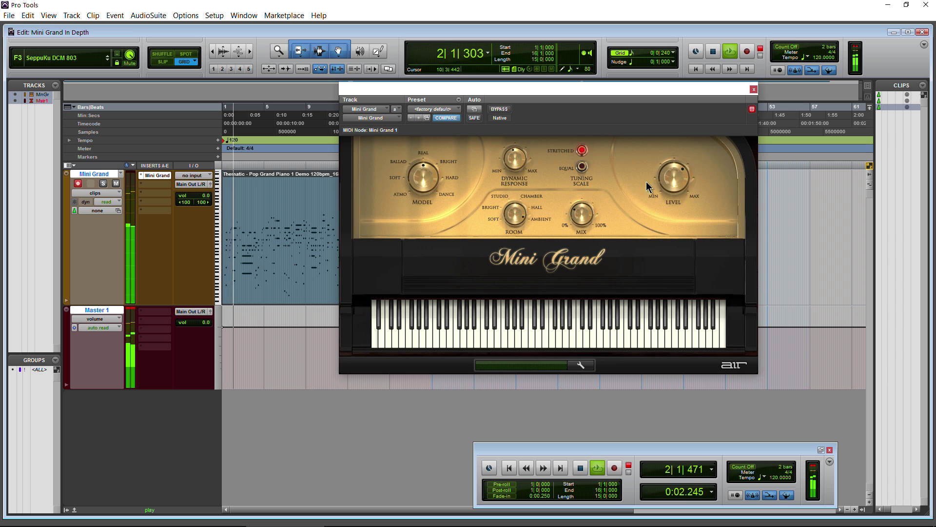
mouse_move(519, 215)
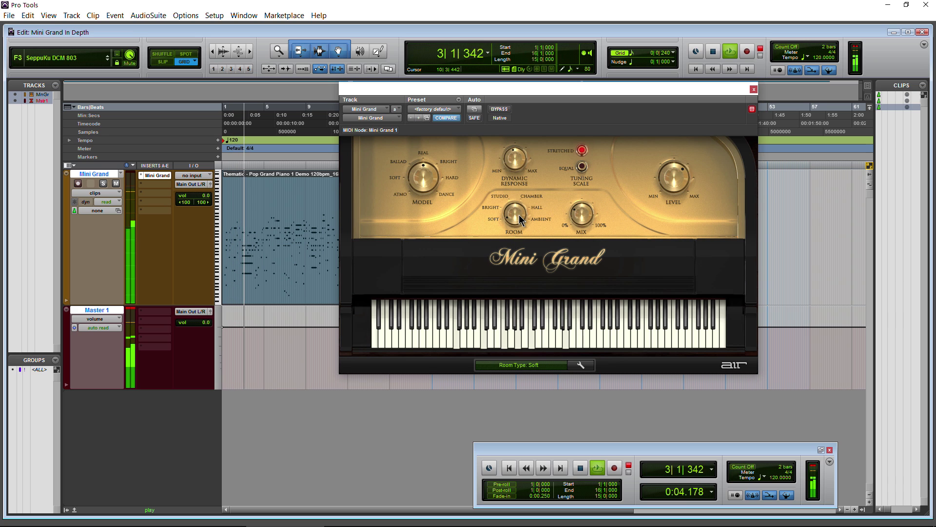
left_click_drag(519, 211, 584, 200)
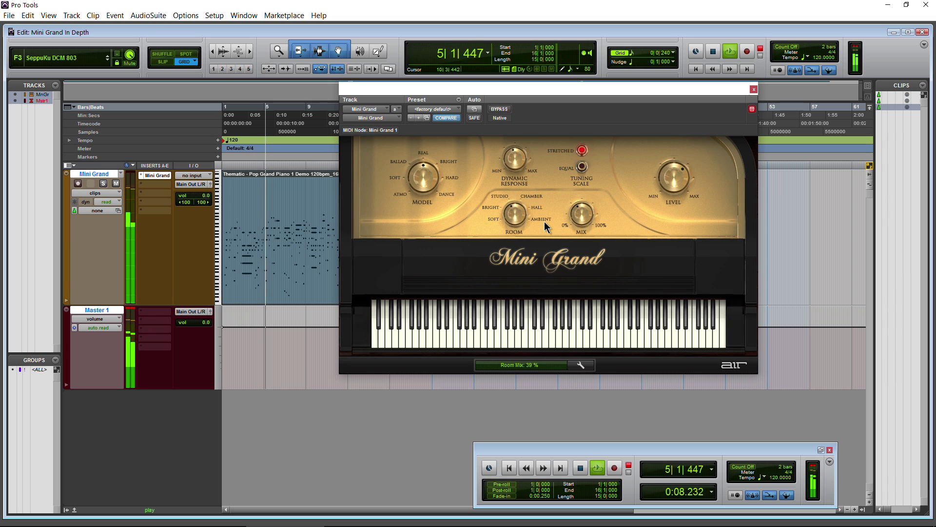
Step: Turn Eco Mode off while the clip plays, close the settings and stop playback
left_click(581, 365)
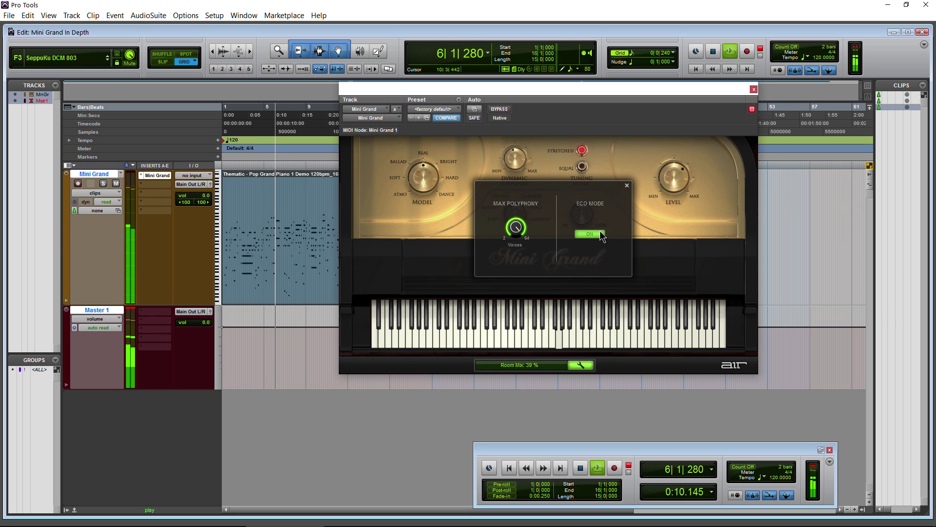
left_click(627, 185)
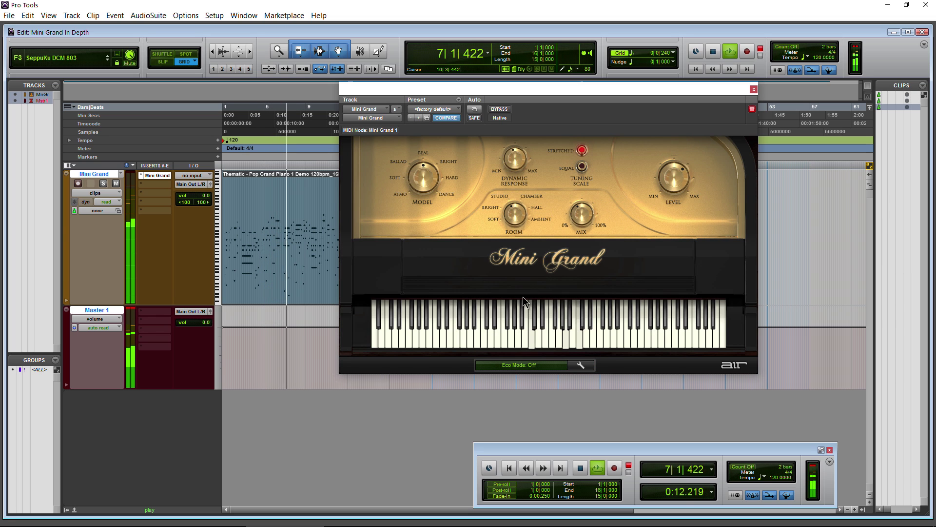
key("space")
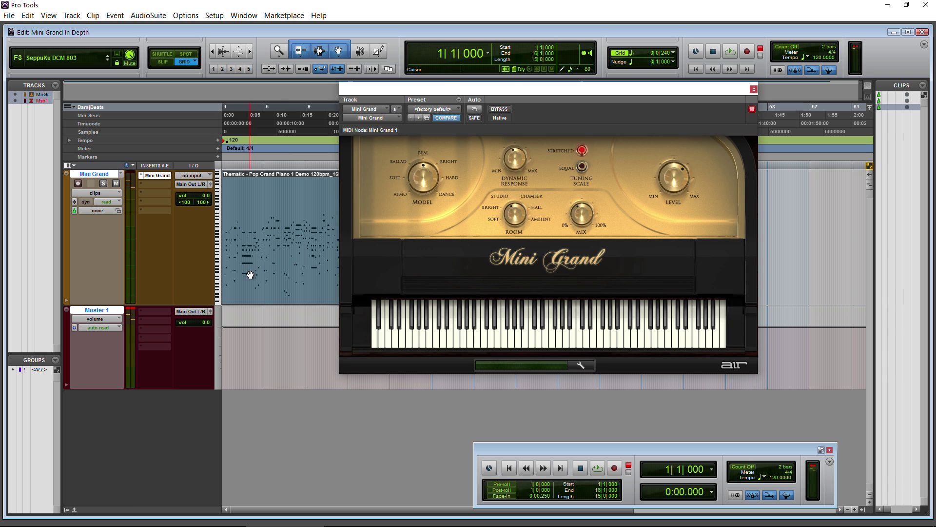
Step: Limit the Max Polyphony to 2 voices as a test and raise it to 10, closing the settings
left_click(581, 364)
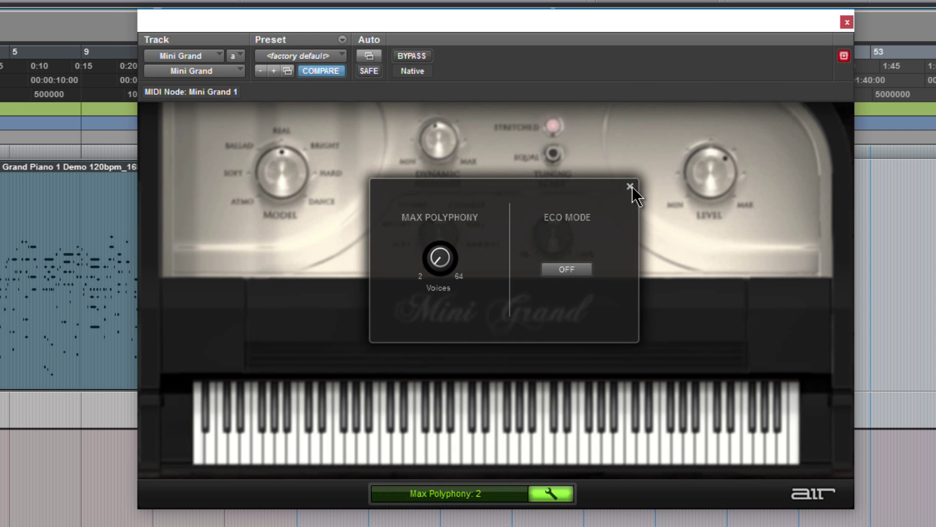
left_click(631, 186)
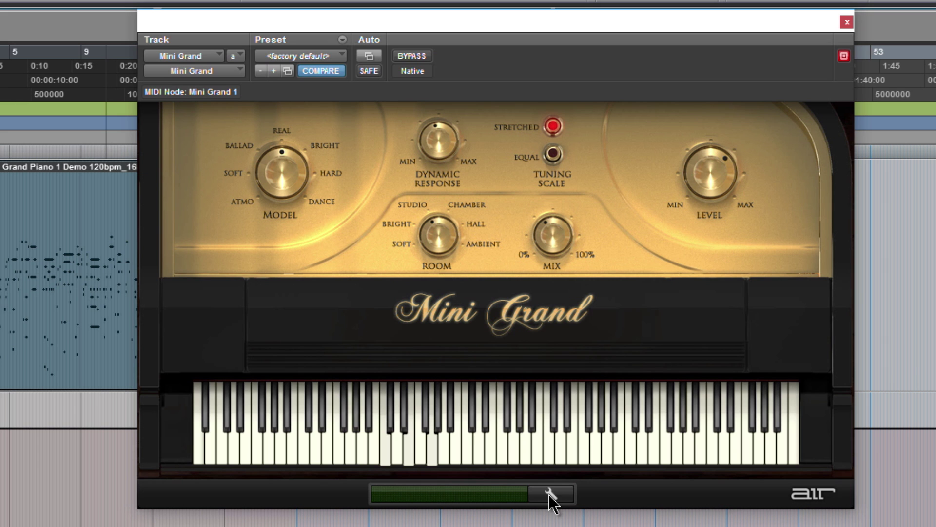
left_click(551, 493)
left_click_drag(447, 268, 558, 222)
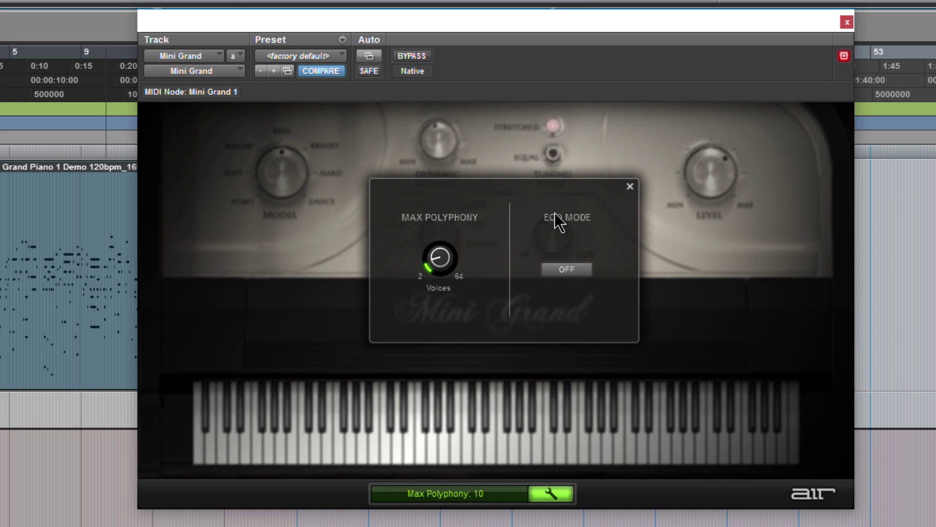
left_click(631, 186)
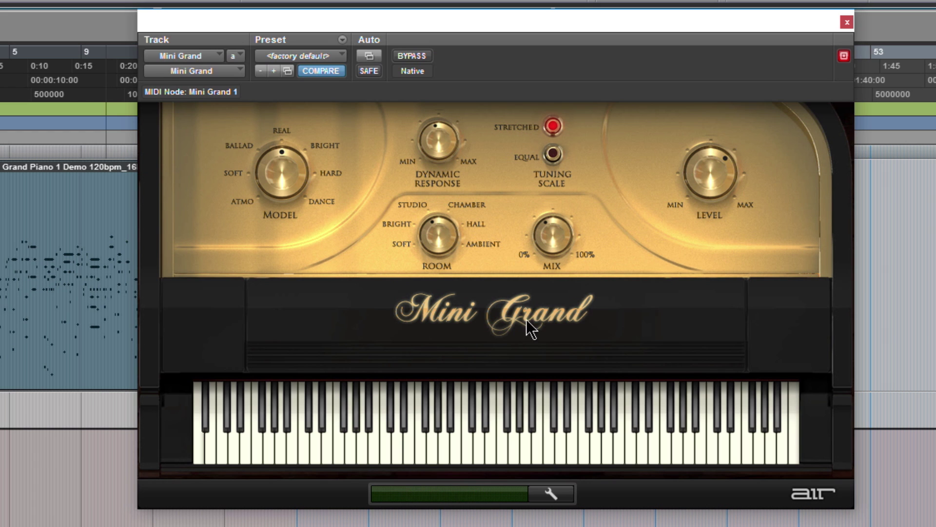
Step: Adjust the Max Polyphony back down to 2 voices and close the settings
left_click(552, 493)
left_click_drag(444, 259, 446, 257)
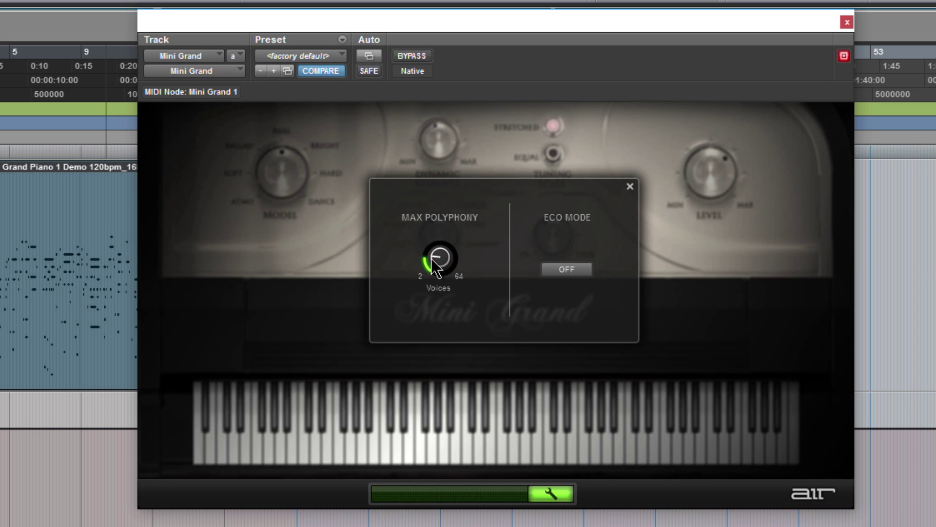
left_click_drag(432, 259, 585, 282)
left_click(630, 187)
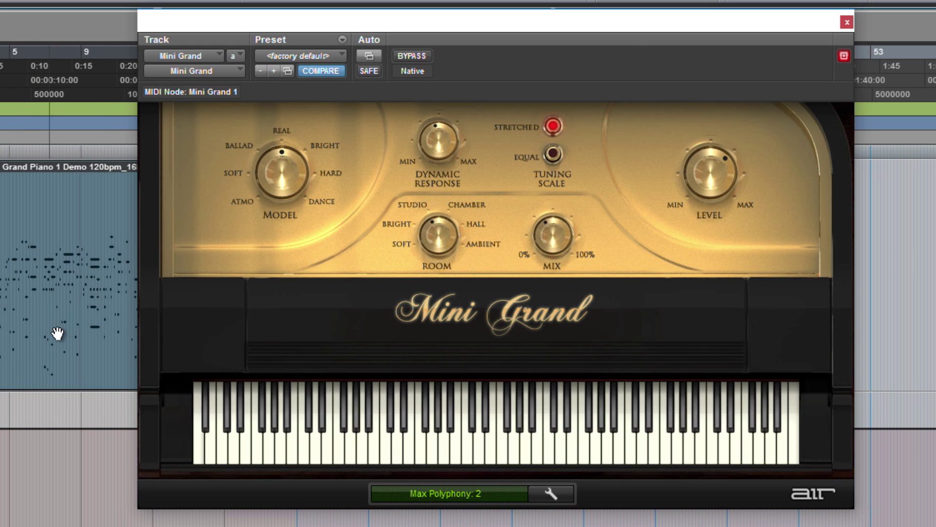
Step: Close the instrument window, play the Grand Piano 2 Jazz clip and reopen Mini Grand from the track's insert
left_click(847, 22)
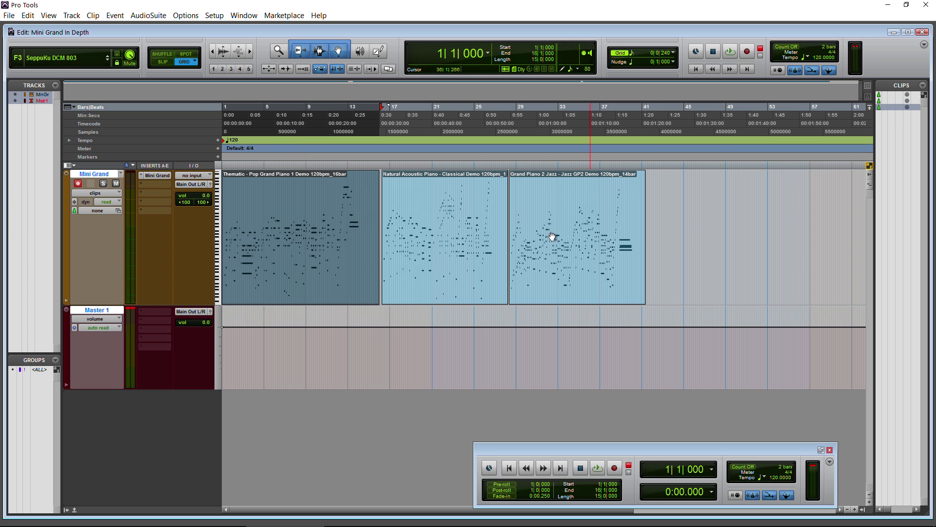
left_click(551, 274)
key("space")
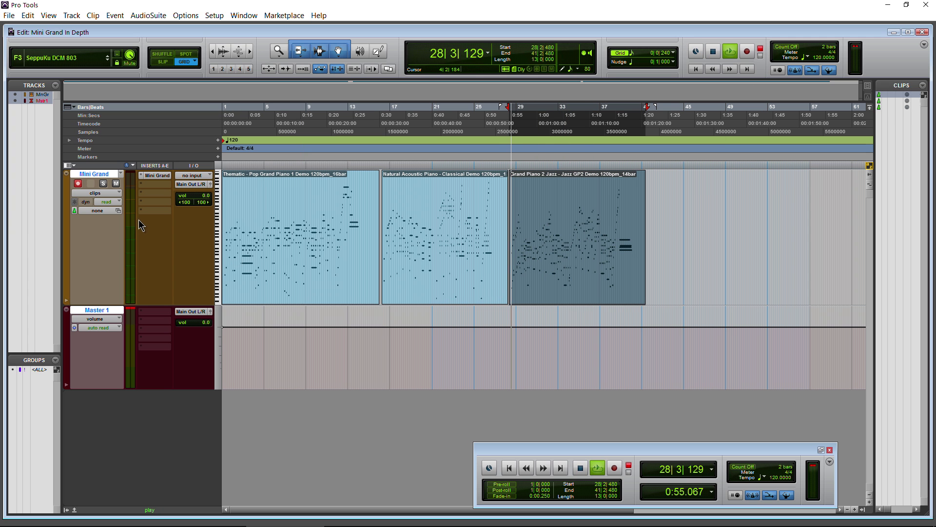
left_click(166, 178)
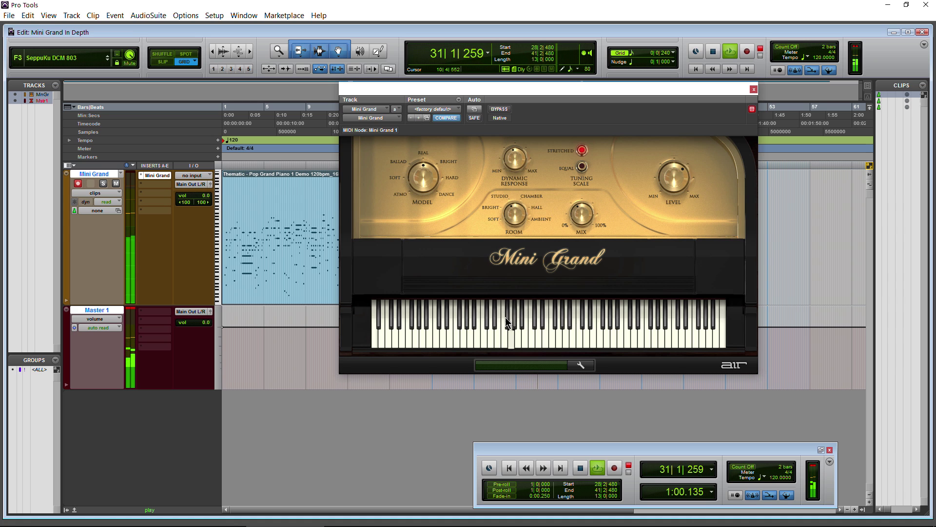
Step: Raise the Max Polyphony gradually to 64 voices and close the settings
left_click(583, 364)
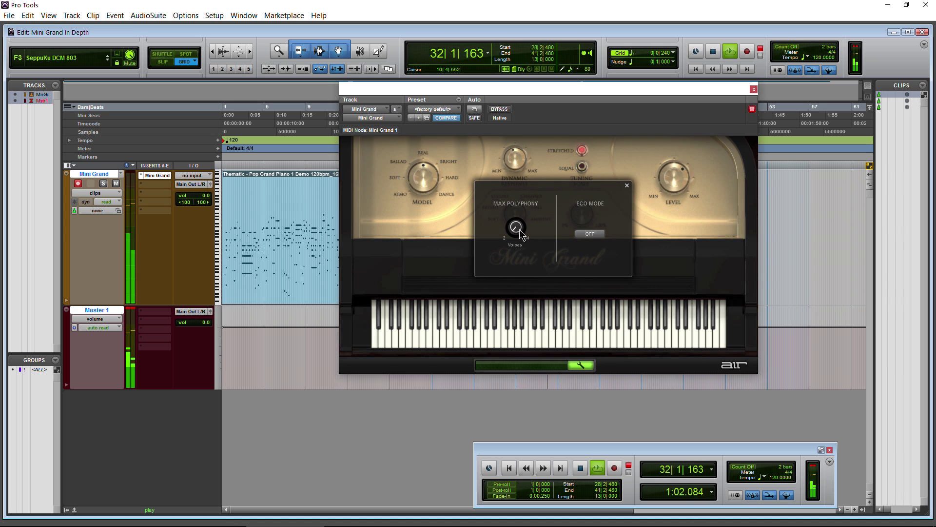
left_click_drag(521, 235, 524, 243)
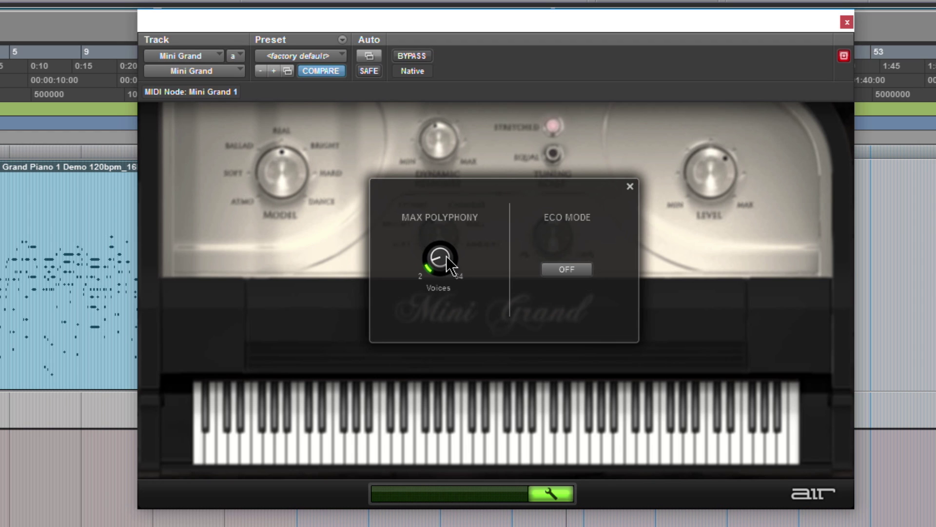
left_click_drag(446, 255, 448, 241)
left_click_drag(442, 243, 438, 151)
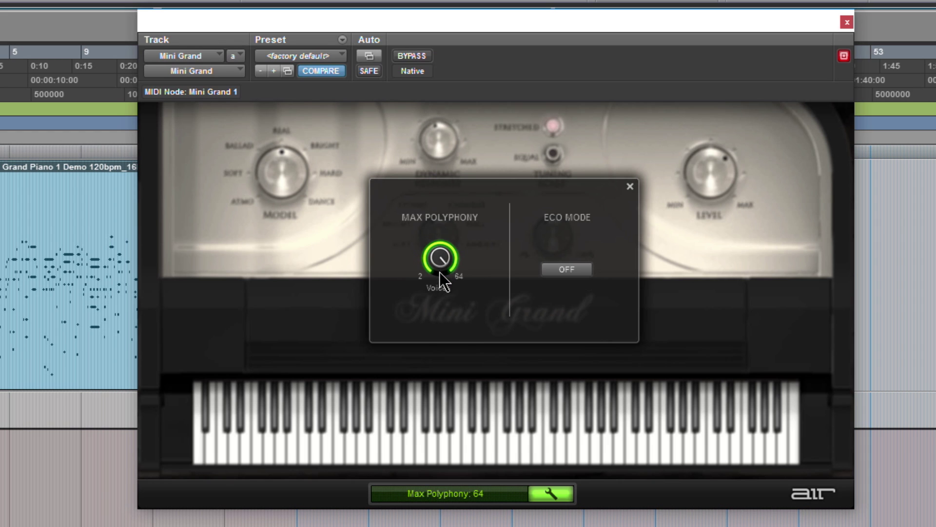
left_click(630, 187)
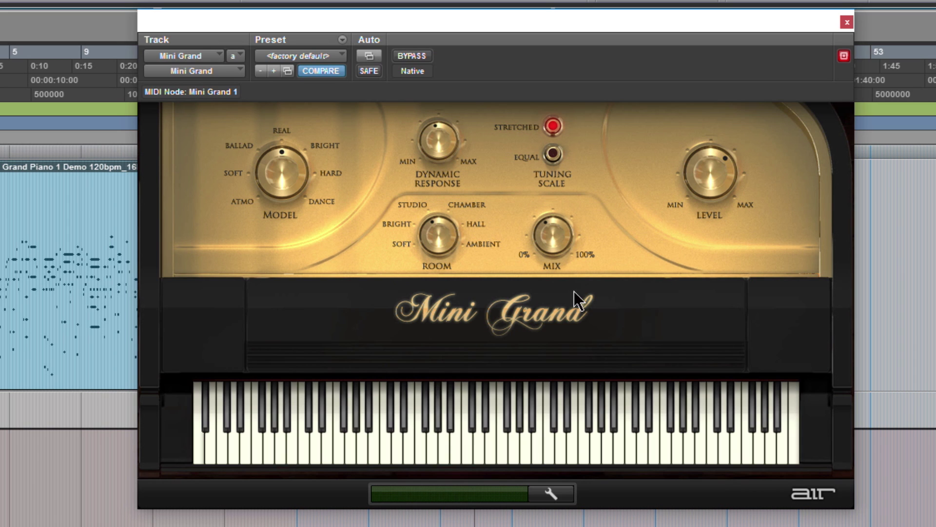
Step: Try the Ballad model with the Level at +5.2 dB, adjusting the Dynamic Response and the Room Mix
left_click_drag(293, 165, 249, 149)
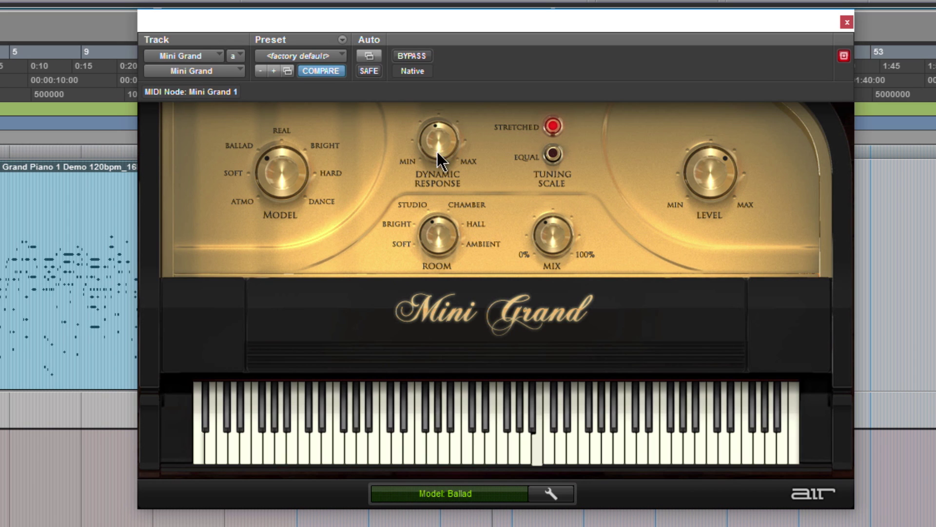
left_click_drag(444, 145, 413, 118)
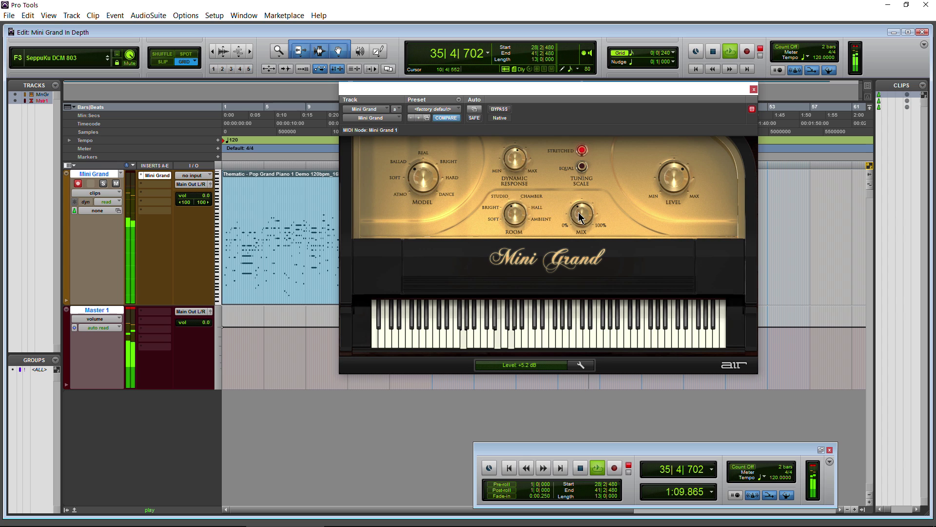
left_click_drag(575, 230, 570, 225)
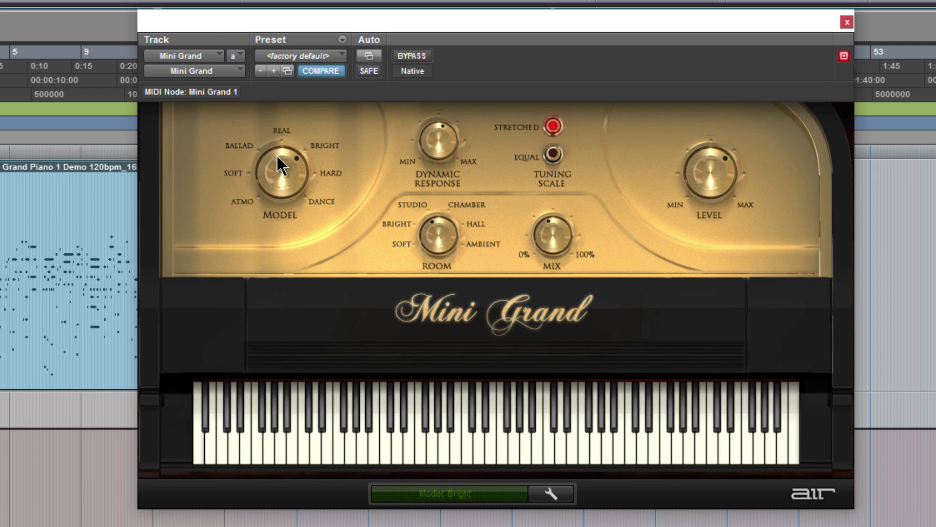
Step: Set the Model to Soft and the Room to Studio for the Pop Grand Piano 1 clip
left_click_drag(277, 156, 278, 185)
left_click(126, 324)
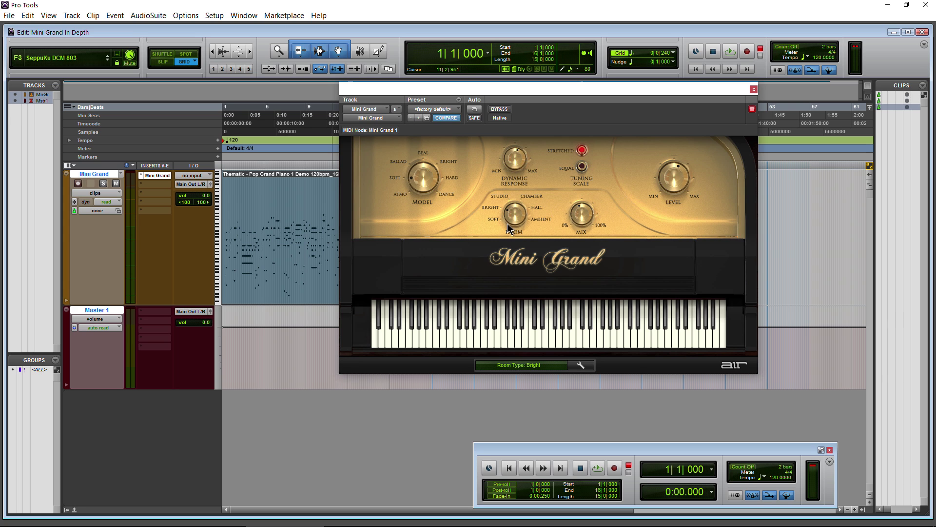
left_click_drag(512, 213, 297, 283)
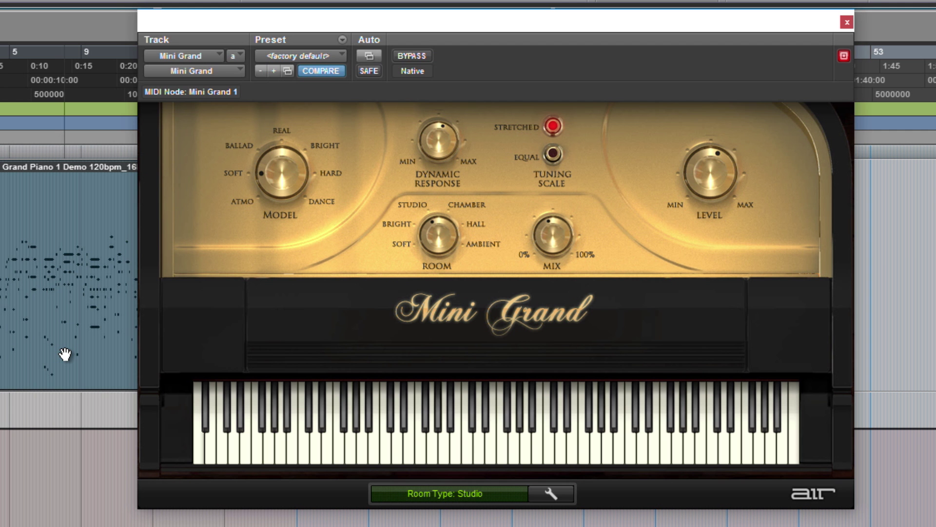